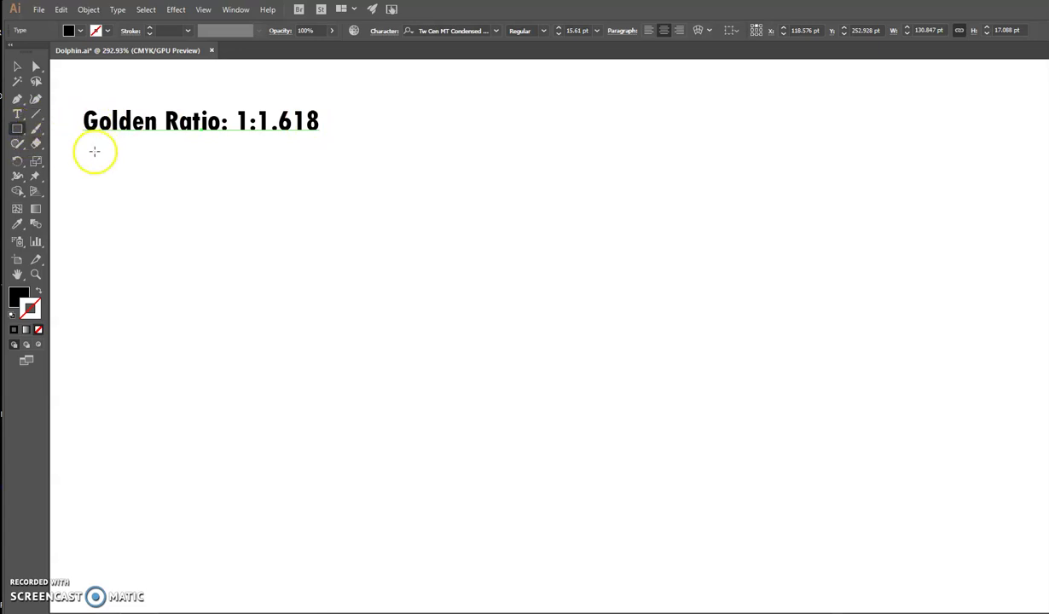
# Step: Draw a rectangle about 110 × 157 pt below the Golden Ratio heading, with no fill and a 0.25 pt stroke
pyautogui.click(17, 130)
pyautogui.moveTo(106, 157); pyautogui.dragTo(305, 439)
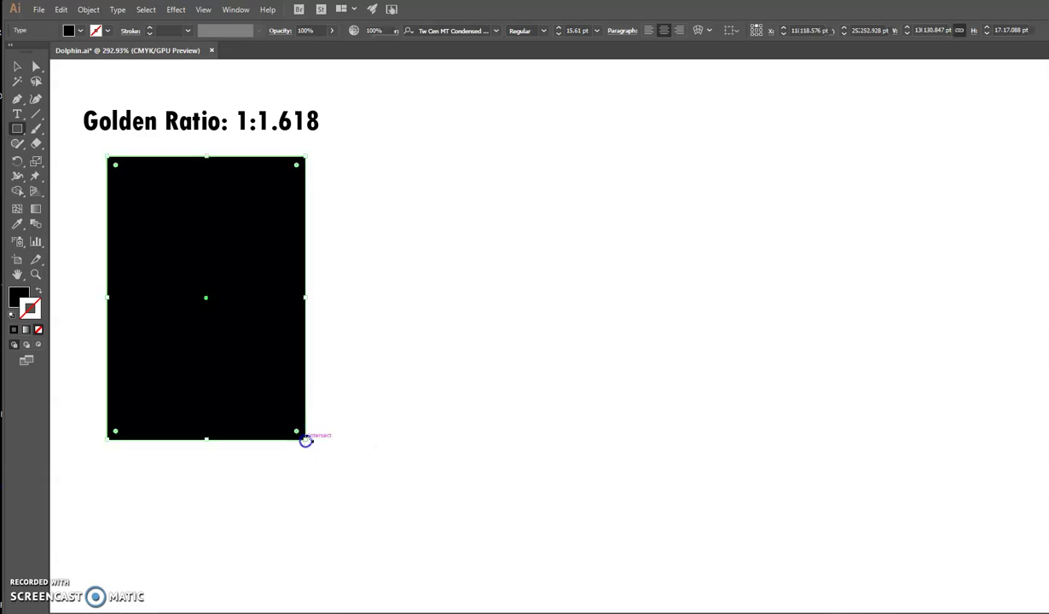
pyautogui.click(69, 29)
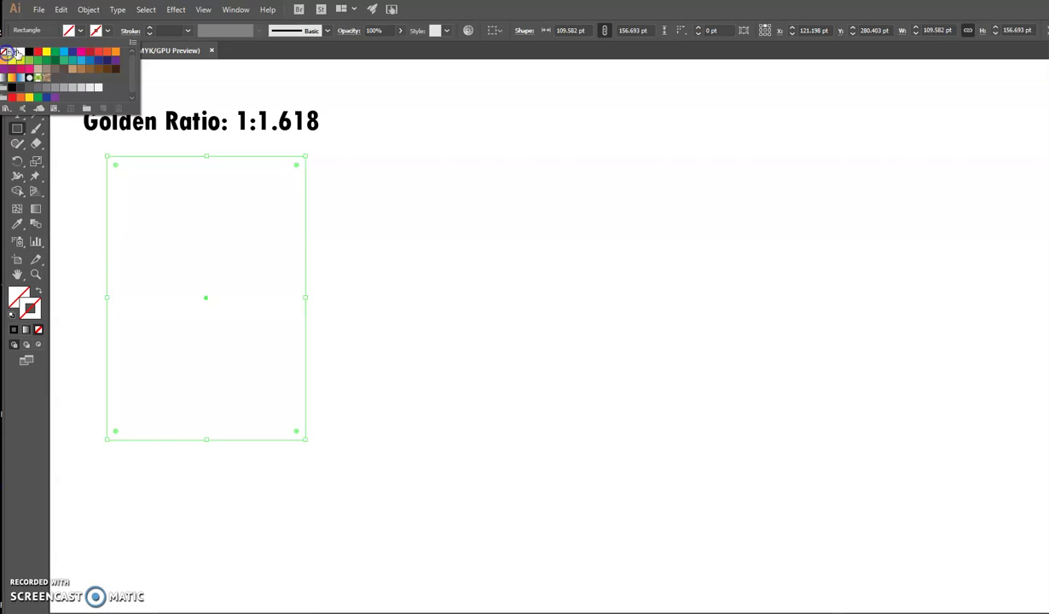
pyautogui.click(7, 52)
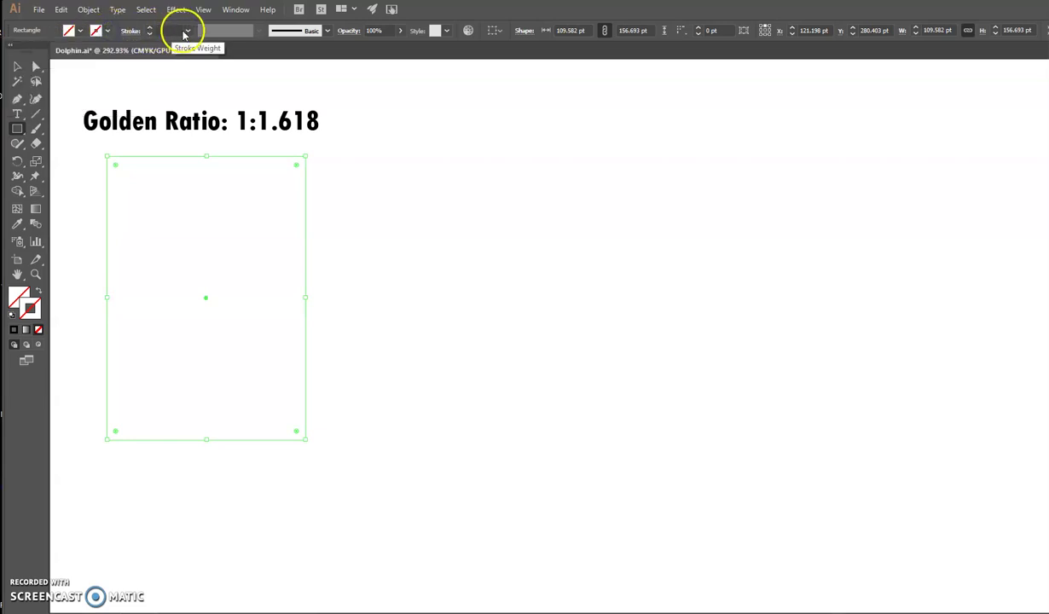
pyautogui.click(187, 32)
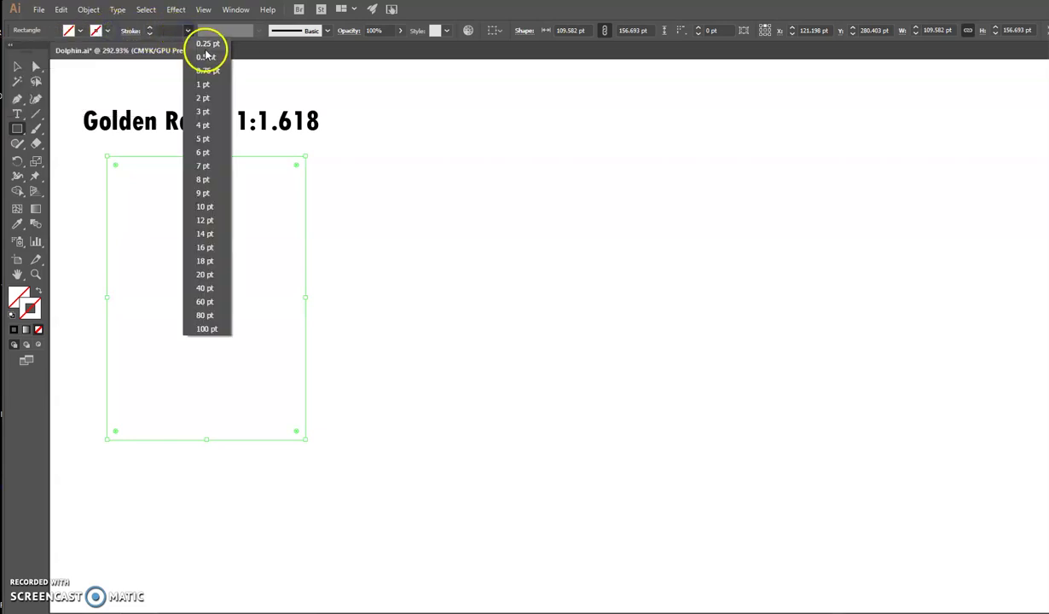
pyautogui.click(205, 48)
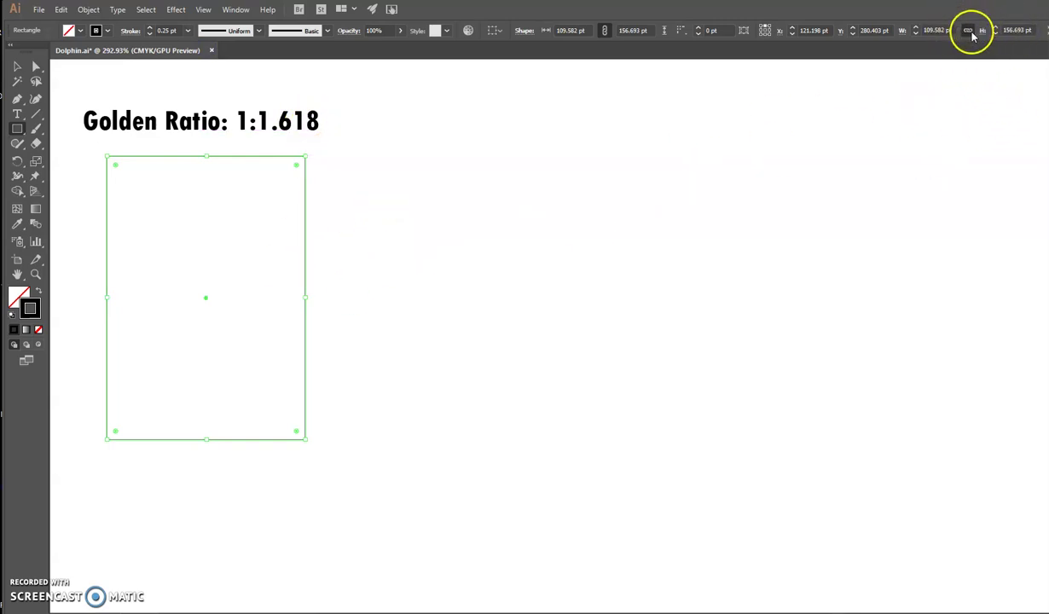
# Step: Unlink the rectangle's proportions and set its width to 100 pt and height to 161.8 pt
pyautogui.click(968, 30)
pyautogui.click(953, 30)
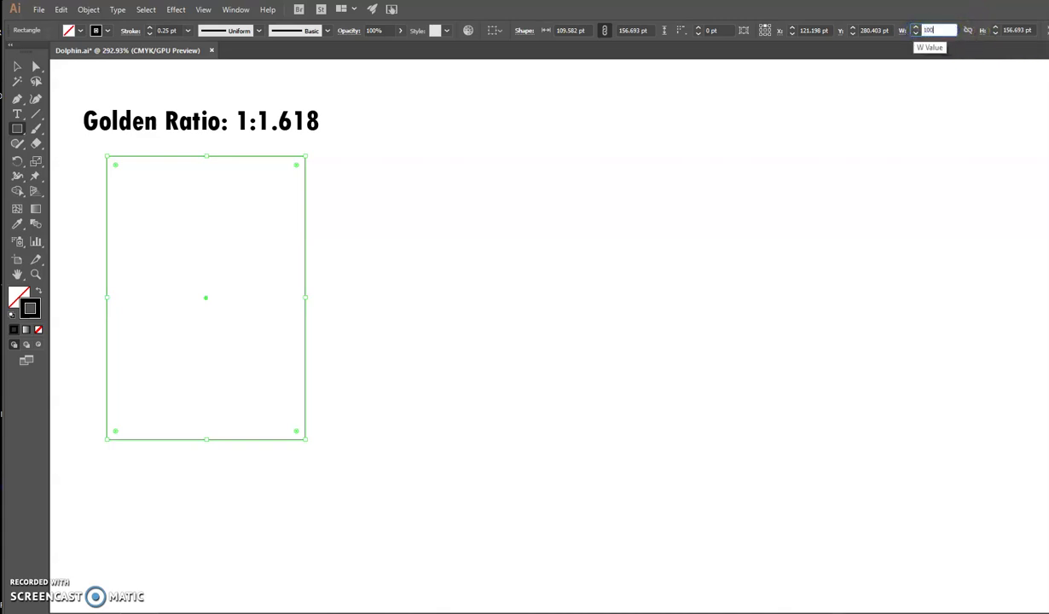
pyautogui.press('Return')
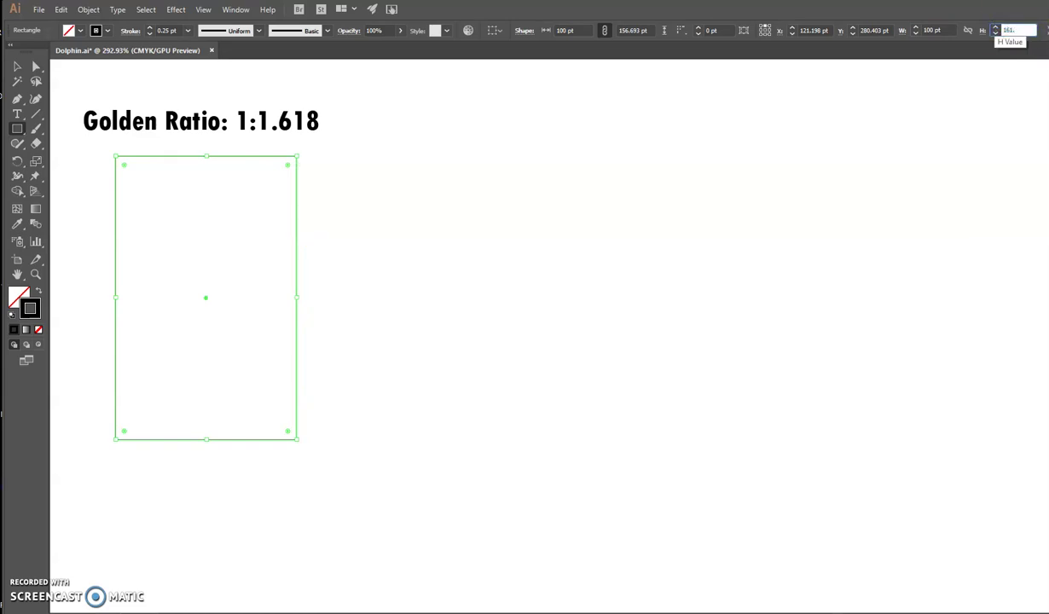
pyautogui.write('161.8')
pyautogui.press('Return')
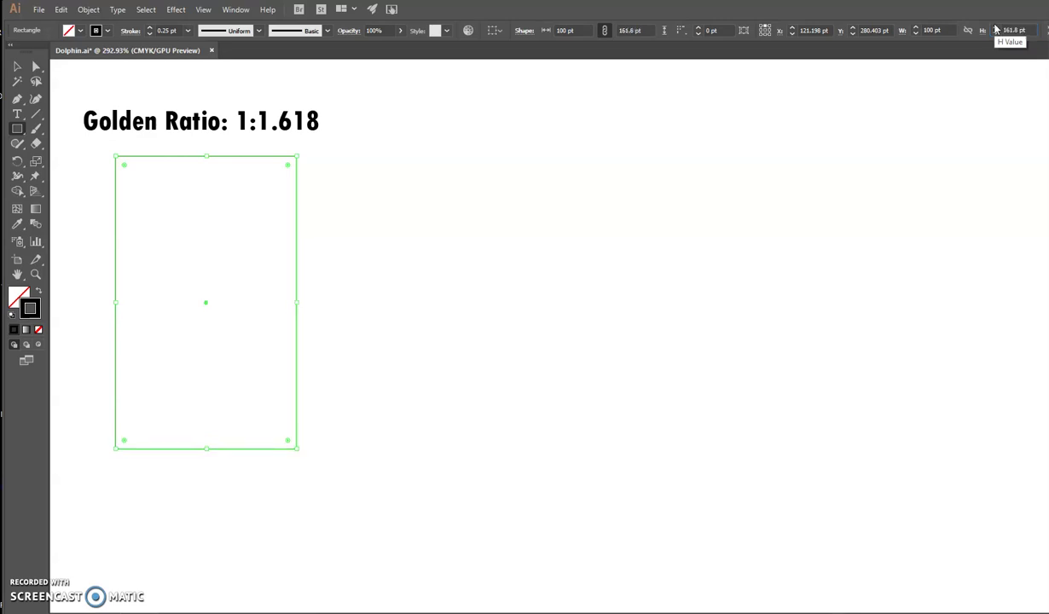
# Step: Duplicate the golden rectangle just to its right, and draw a 100 pt square over the upper part of the original
pyautogui.click(17, 65)
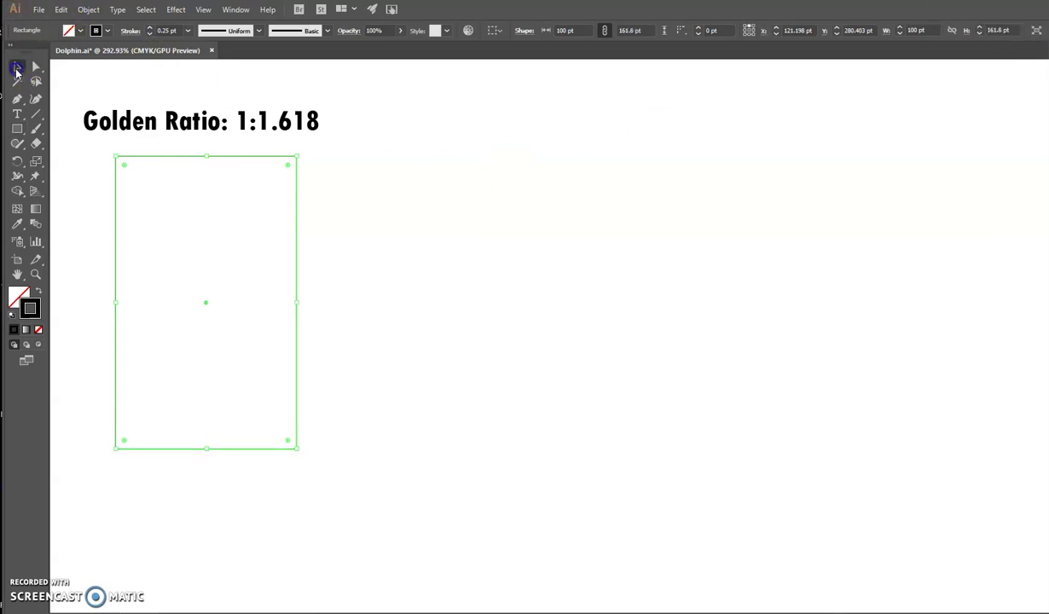
pyautogui.moveTo(242, 158); pyautogui.dragTo(449, 159)
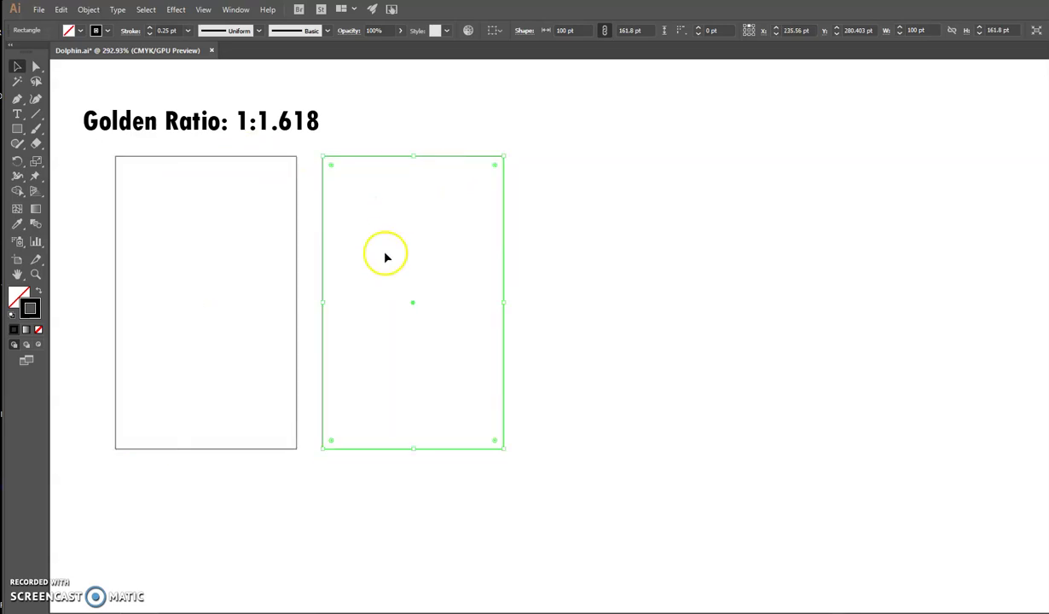
pyautogui.click(17, 128)
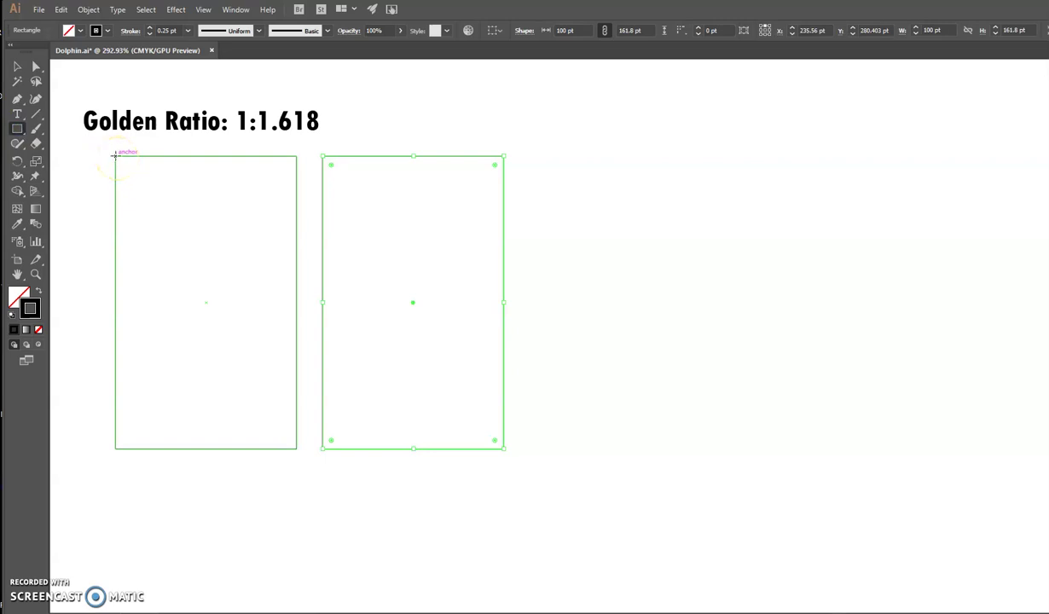
pyautogui.moveTo(115, 154); pyautogui.dragTo(295, 339)
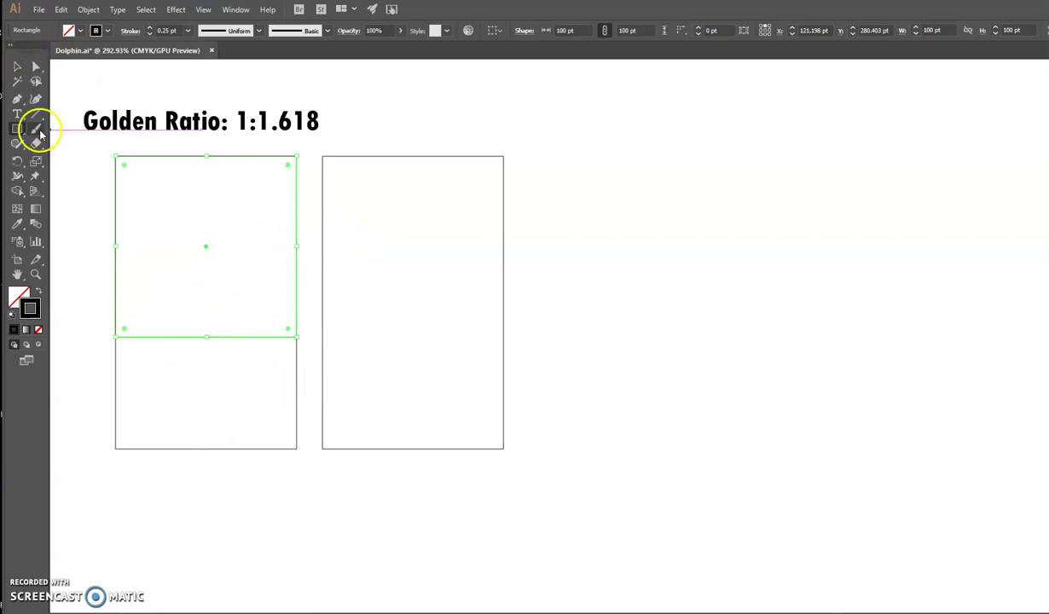
# Step: Rotate the duplicate rectangle 90° and scale it to about 100 × 61.8 pt to fit the area below the square
pyautogui.click(17, 65)
pyautogui.click(346, 160)
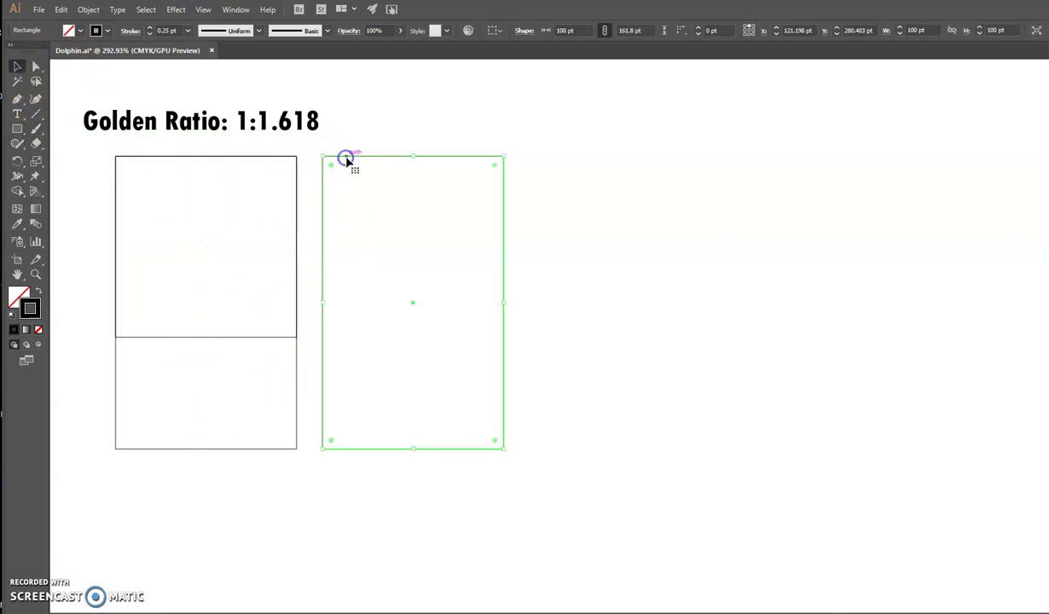
pyautogui.moveTo(320, 152); pyautogui.dragTo(296, 338)
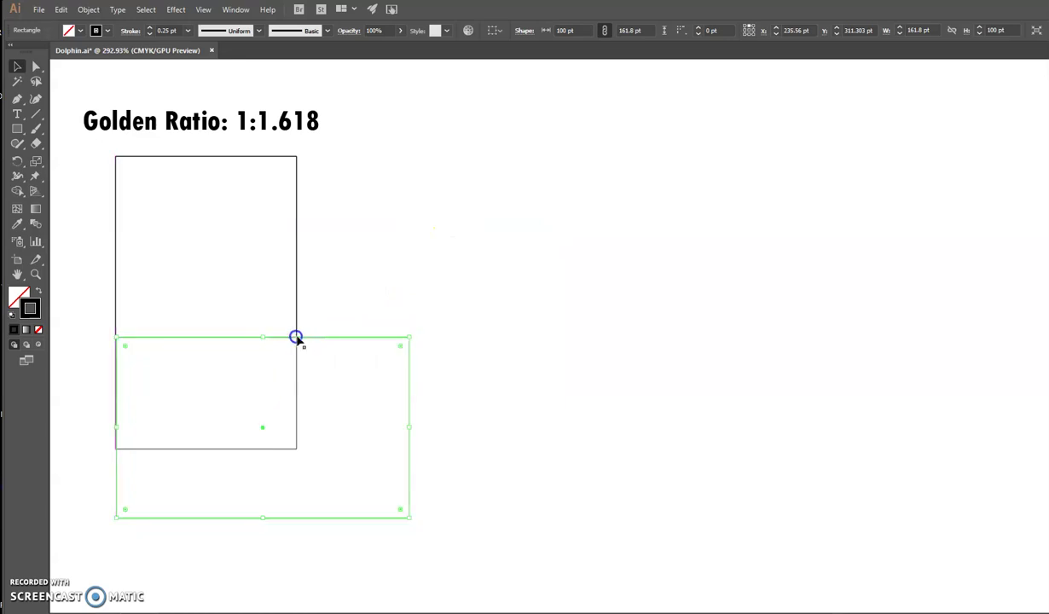
pyautogui.moveTo(410, 516); pyautogui.dragTo(324, 450)
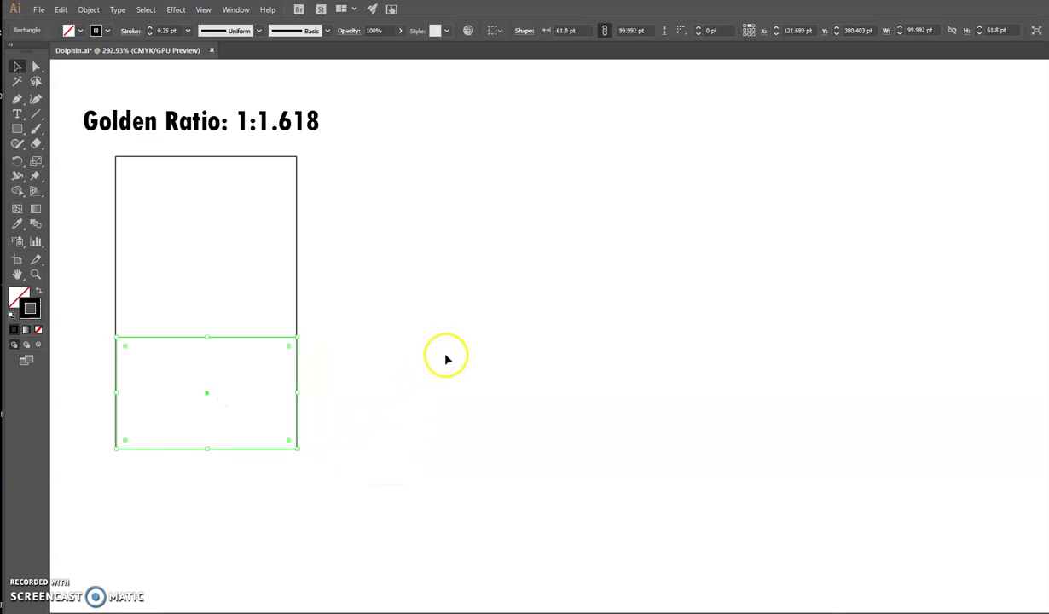
# Step: Copy and scale the square to about 61.8 pt for the lower-left area and 38.7 pt for the lower-right corner of the golden rectangle
pyautogui.click(299, 239)
pyautogui.click(298, 241)
pyautogui.moveTo(298, 244); pyautogui.dragTo(296, 419)
pyautogui.moveTo(298, 518); pyautogui.dragTo(299, 428)
pyautogui.moveTo(227, 338); pyautogui.dragTo(227, 373)
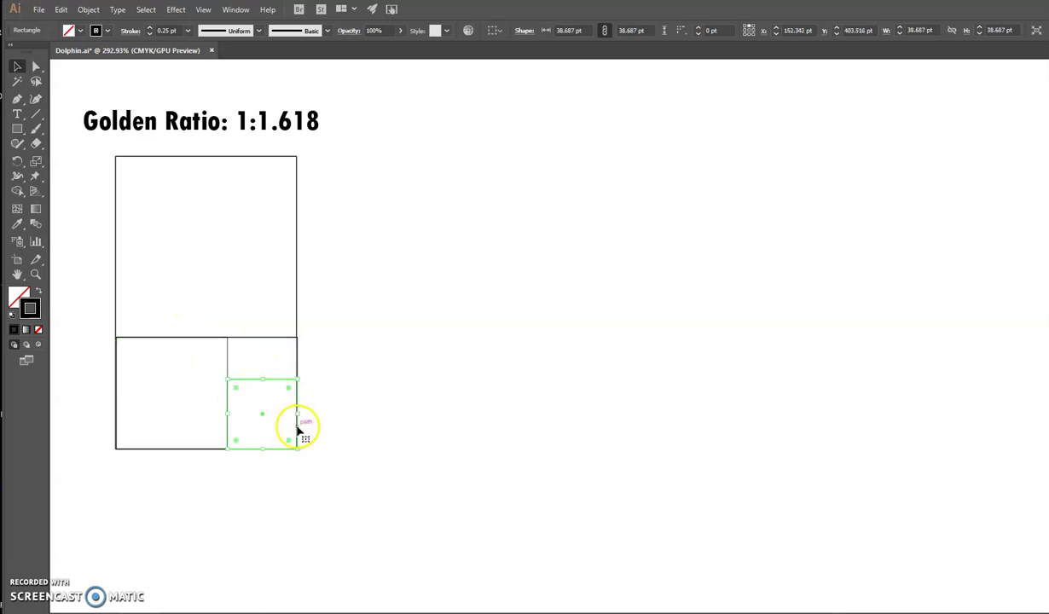
# Step: Place a square copy of about 23.1 pt above the 38.7 pt square, and a smaller copy against its left side, aligned at the bottom
pyautogui.moveTo(297, 427); pyautogui.dragTo(295, 385)
pyautogui.moveTo(228, 406); pyautogui.dragTo(229, 374)
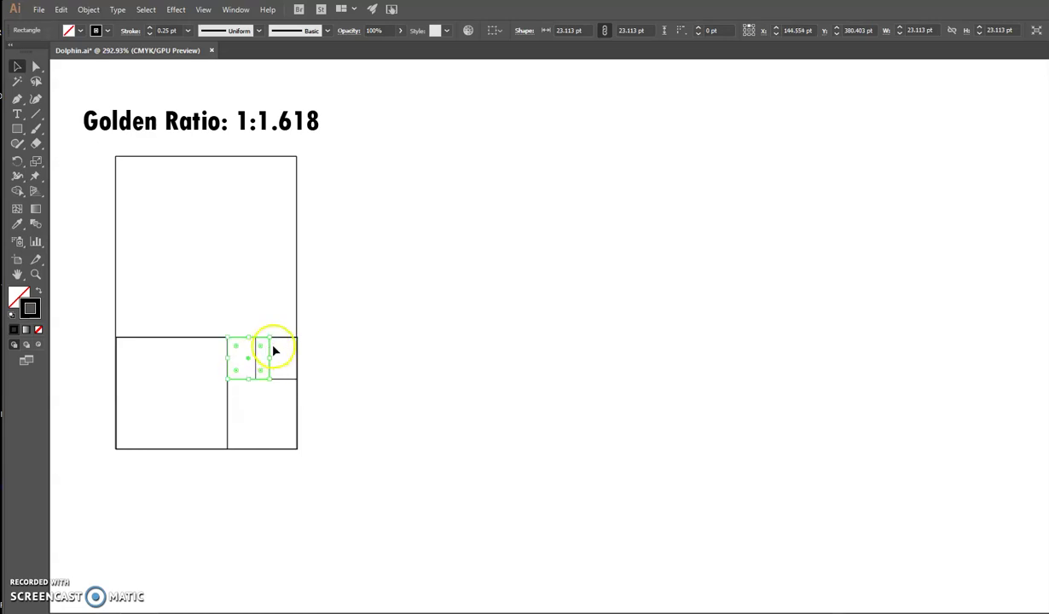
pyautogui.moveTo(270, 339); pyautogui.dragTo(255, 349)
pyautogui.click(361, 353)
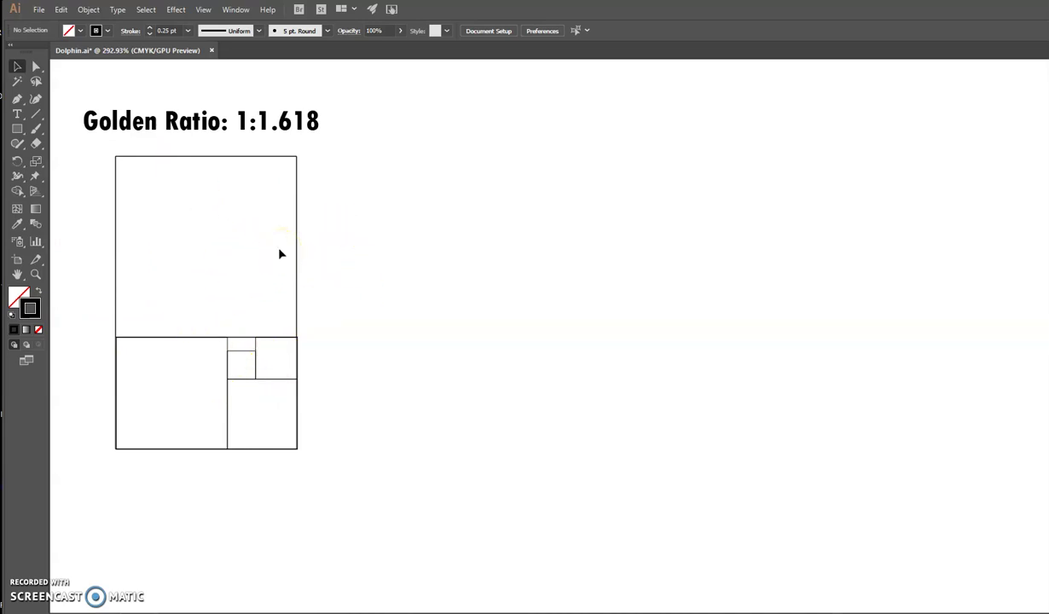
pyautogui.click(19, 128)
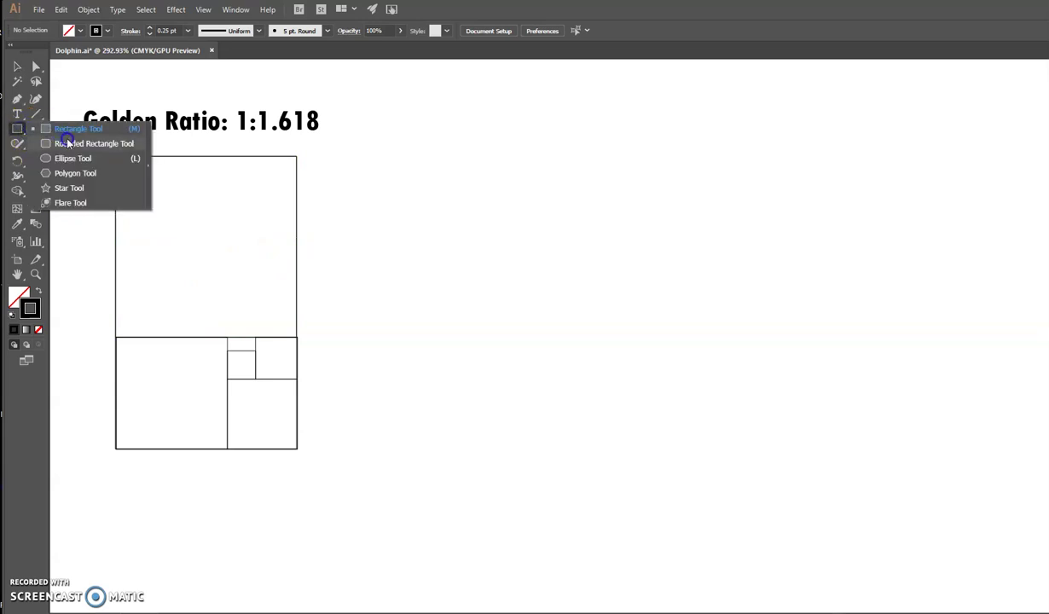
pyautogui.click(68, 157)
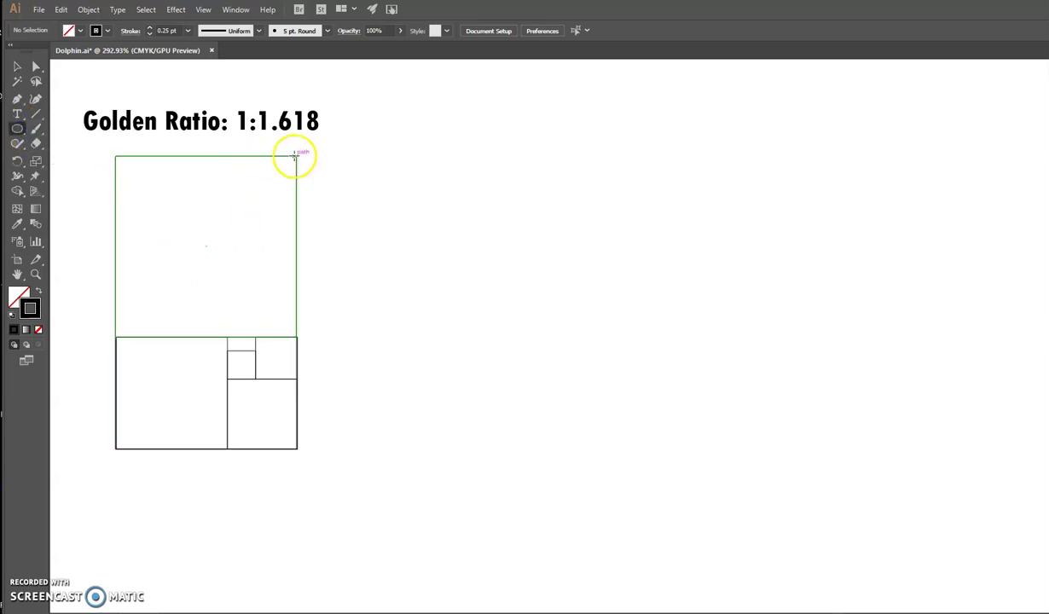
pyautogui.moveTo(297, 157); pyautogui.dragTo(119, 319)
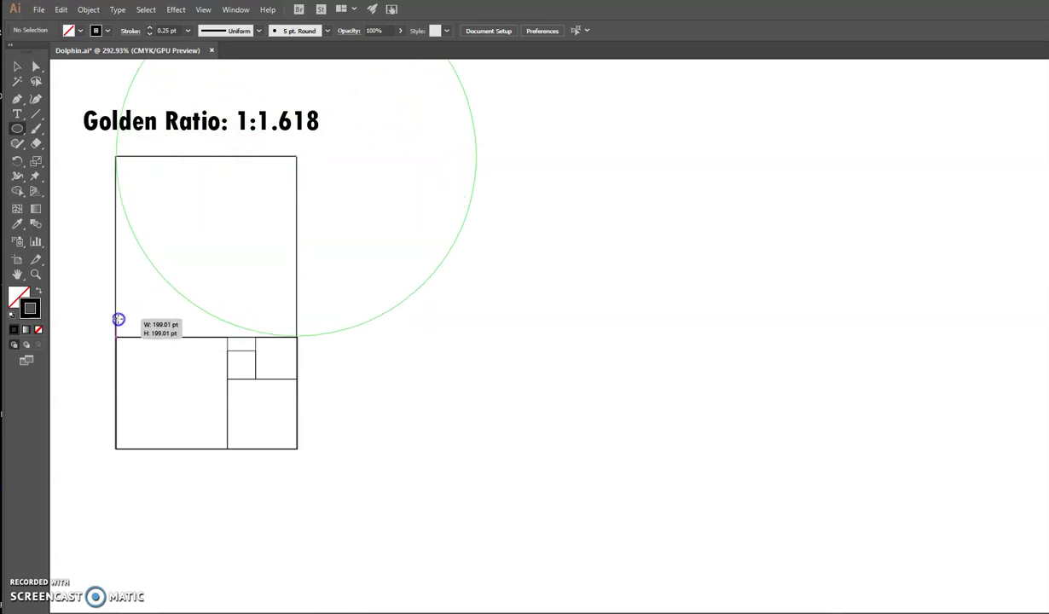
pyautogui.moveTo(119, 319); pyautogui.dragTo(119, 319)
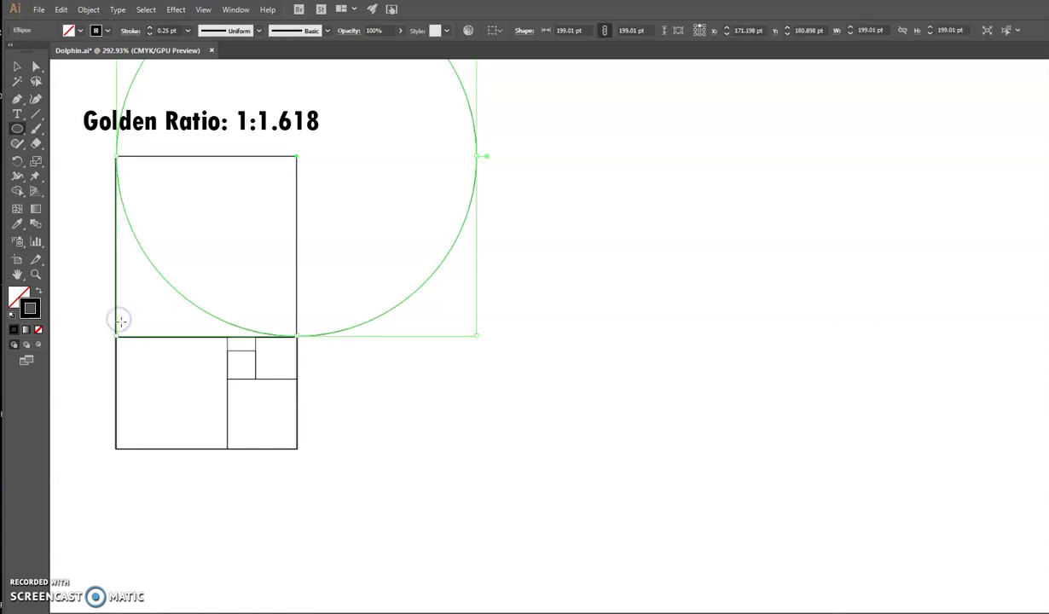
pyautogui.hotkey('ctrl', 'z')
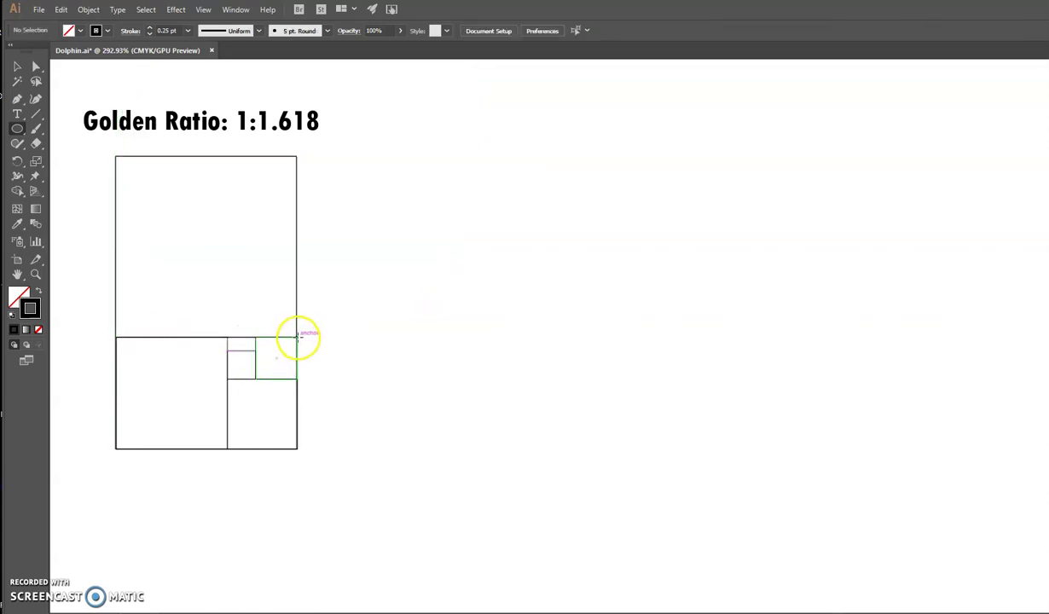
# Step: Draw circles about 200, 123.6 and 77.4 pt wide, centred on the inner corners of the three largest squares and reaching their far sides
pyautogui.moveTo(297, 337); pyautogui.dragTo(117, 201)
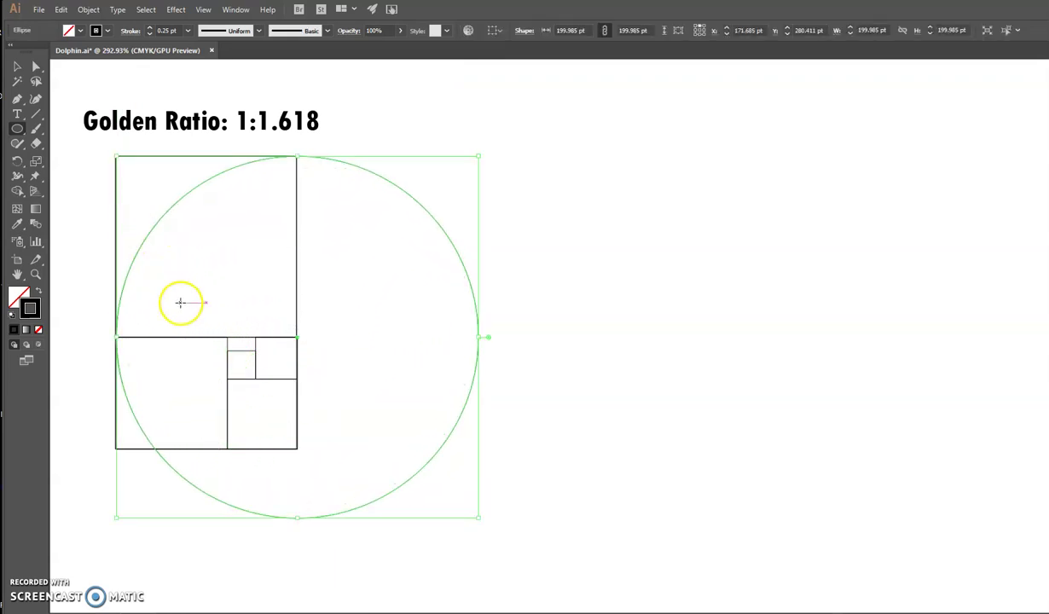
pyautogui.moveTo(227, 337); pyautogui.dragTo(116, 447)
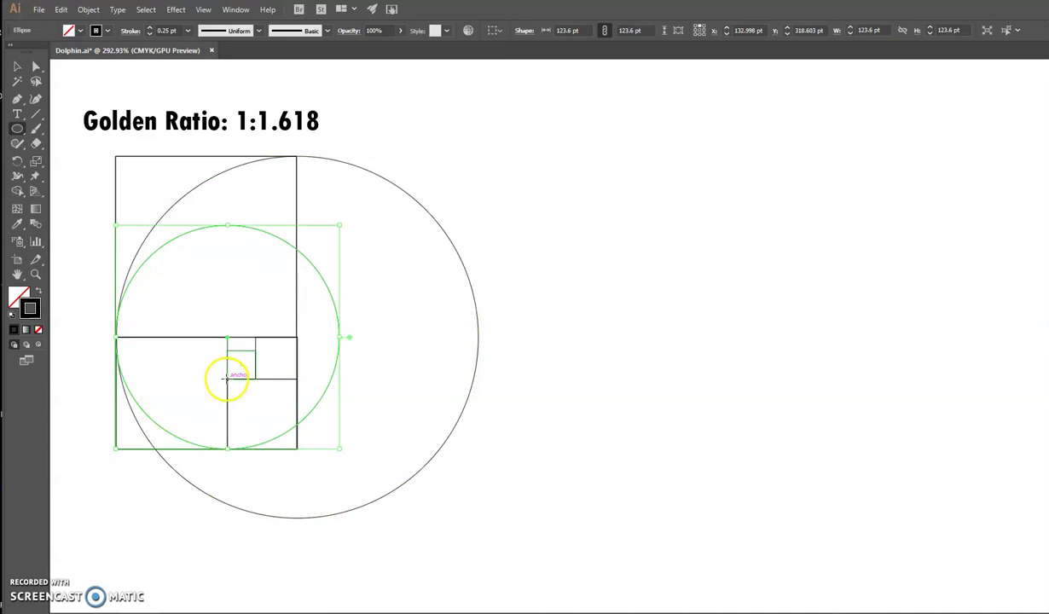
pyautogui.moveTo(226, 378); pyautogui.dragTo(257, 445)
pyautogui.moveTo(264, 375); pyautogui.dragTo(256, 382)
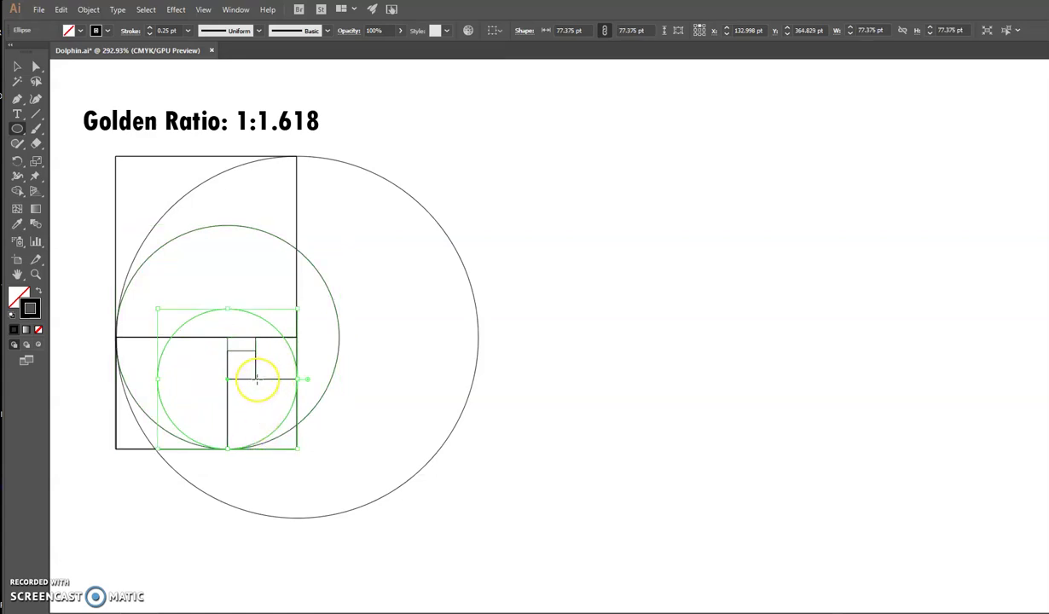
# Step: Draw circles about 45 and 31 pt wide, centred on the shared corner between the two smallest squares
pyautogui.moveTo(257, 379); pyautogui.dragTo(297, 344)
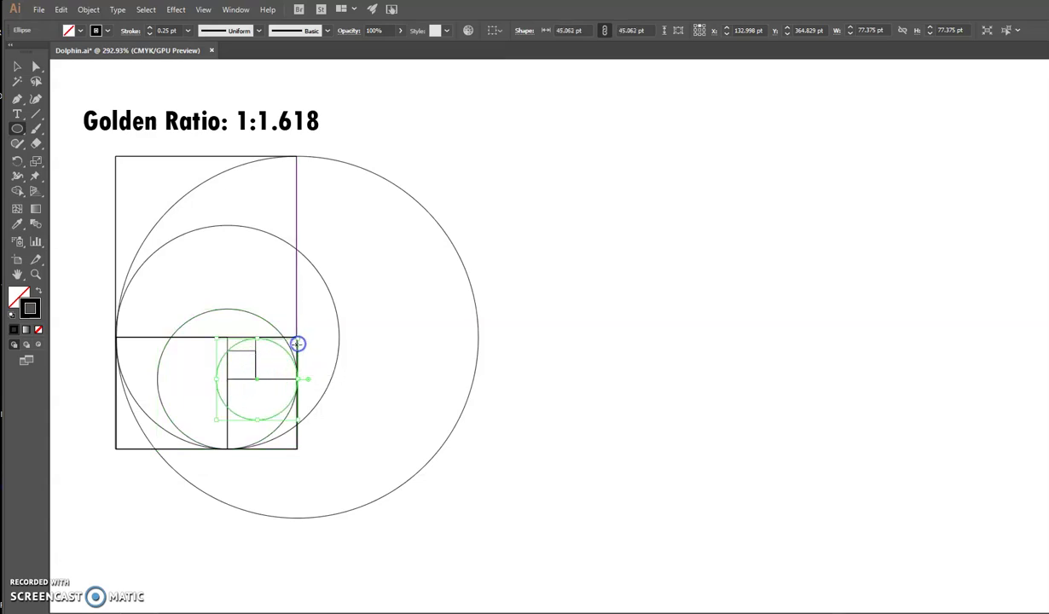
pyautogui.moveTo(253, 376); pyautogui.dragTo(253, 375)
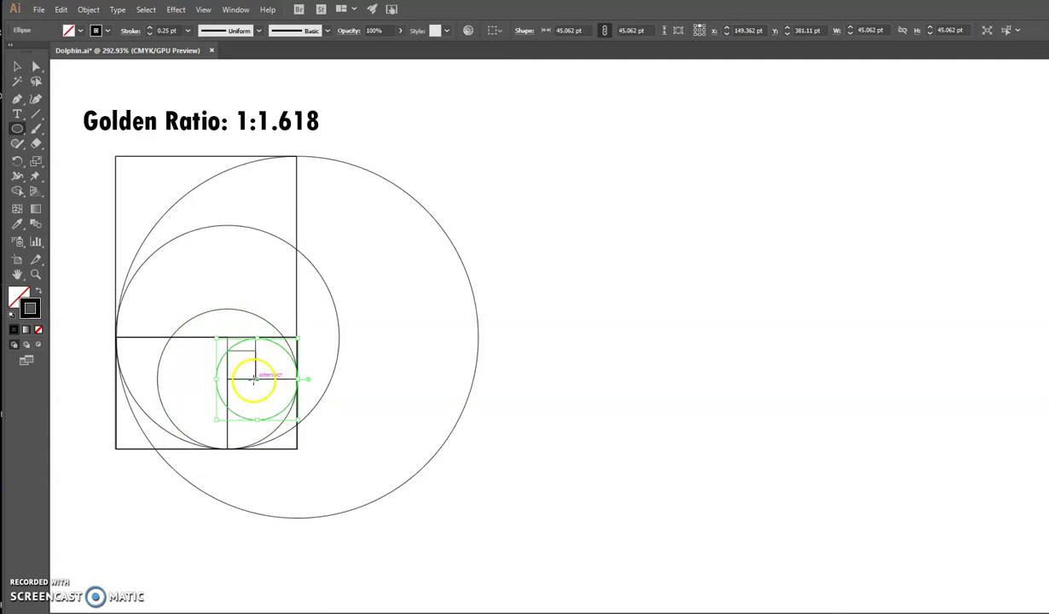
pyautogui.moveTo(253, 379); pyautogui.dragTo(228, 360)
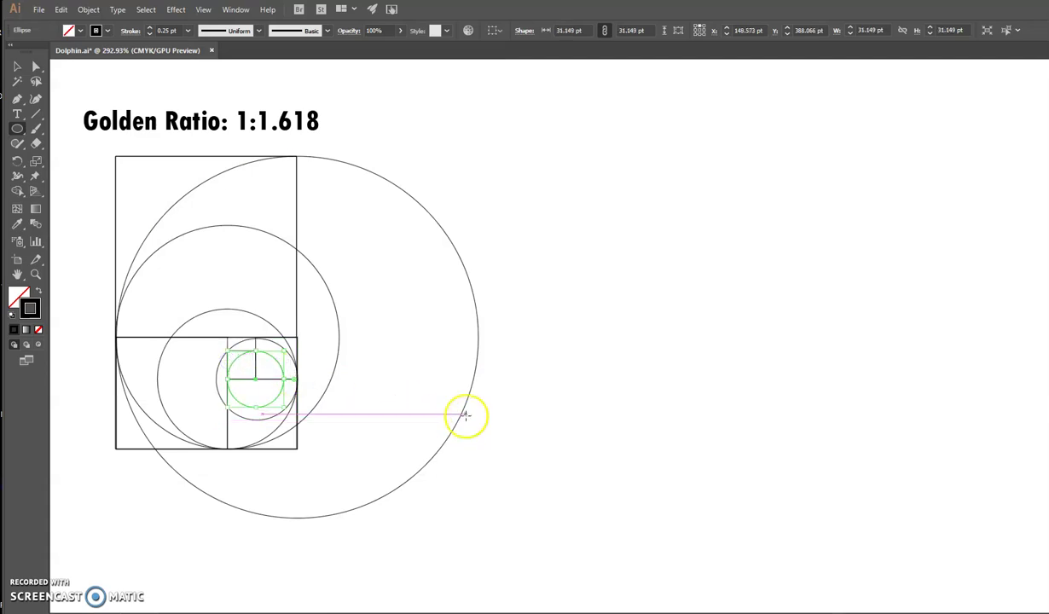
# Step: Move the three largest circles to the blank area on the right, stacking the second and third vertically inside the largest
pyautogui.click(18, 67)
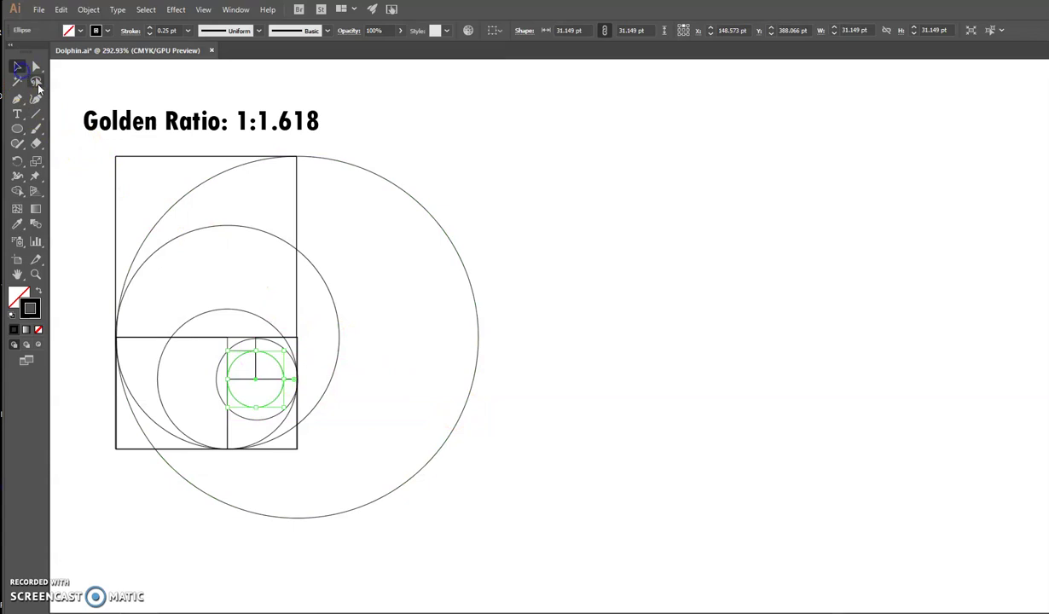
pyautogui.moveTo(416, 201); pyautogui.dragTo(741, 162)
pyautogui.moveTo(340, 295)
pyautogui.mouseDown()
pyautogui.moveTo(403, 298)
pyautogui.moveTo(708, 210)
pyautogui.moveTo(728, 192)
pyautogui.mouseUp()
pyautogui.moveTo(268, 324)
pyautogui.mouseDown()
pyautogui.moveTo(651, 370)
pyautogui.moveTo(662, 355)
pyautogui.mouseUp()
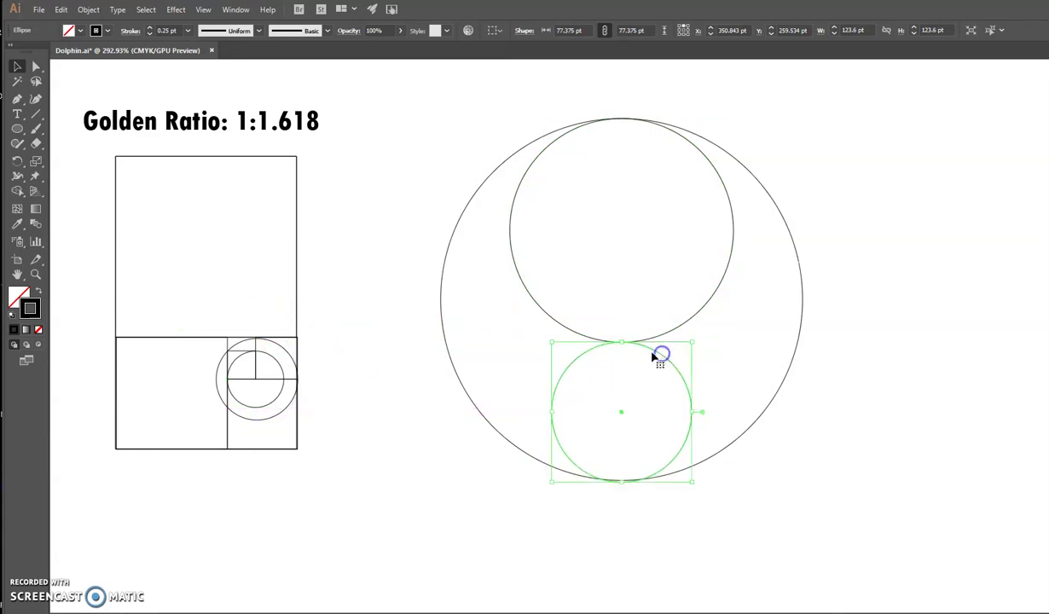
# Step: Move the two smallest circles inside the 77.4 pt circle, stacked one above the other
pyautogui.click(283, 411)
pyautogui.moveTo(285, 414)
pyautogui.mouseDown()
pyautogui.moveTo(566, 427)
pyautogui.moveTo(640, 418)
pyautogui.mouseUp()
pyautogui.moveTo(649, 419); pyautogui.dragTo(647, 414)
pyautogui.moveTo(273, 408); pyautogui.dragTo(638, 476)
pyautogui.click(776, 546)
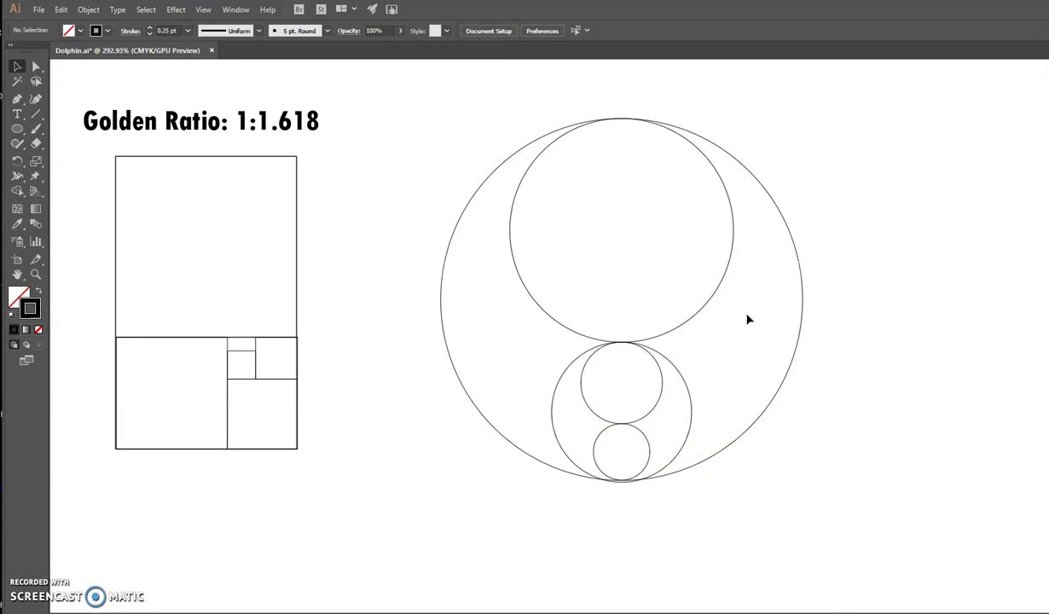
# Step: Select all five circles and align their vertical centres so they are concentric
pyautogui.click(683, 380)
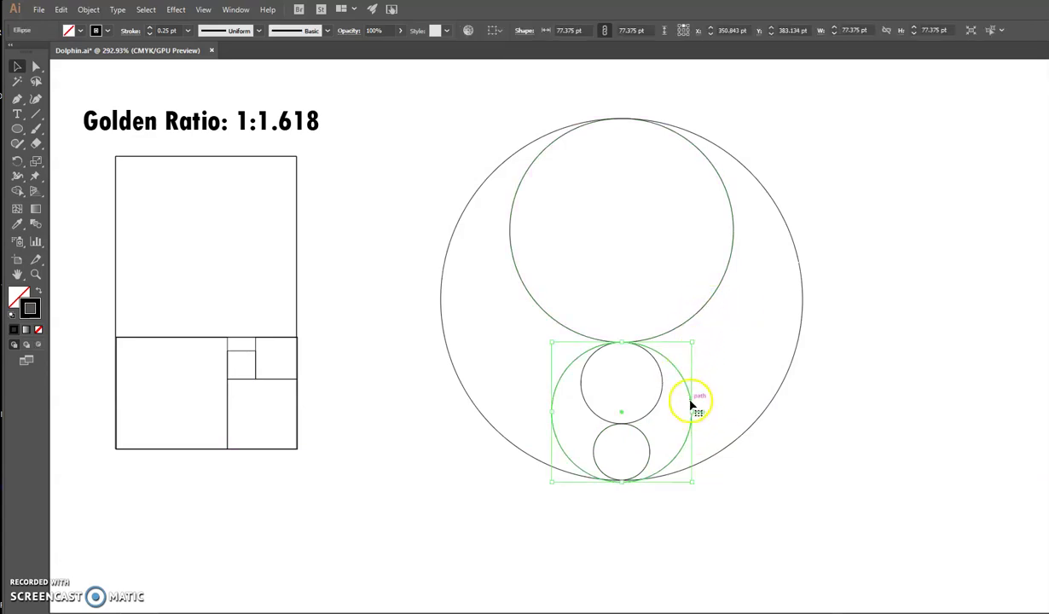
pyautogui.moveTo(447, 110); pyautogui.dragTo(817, 440)
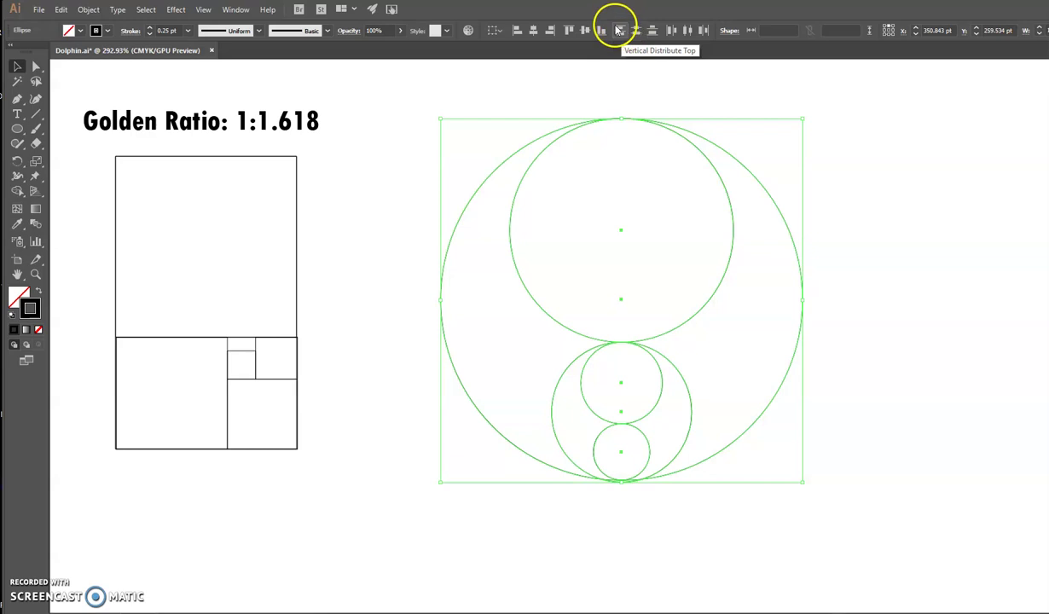
pyautogui.click(584, 31)
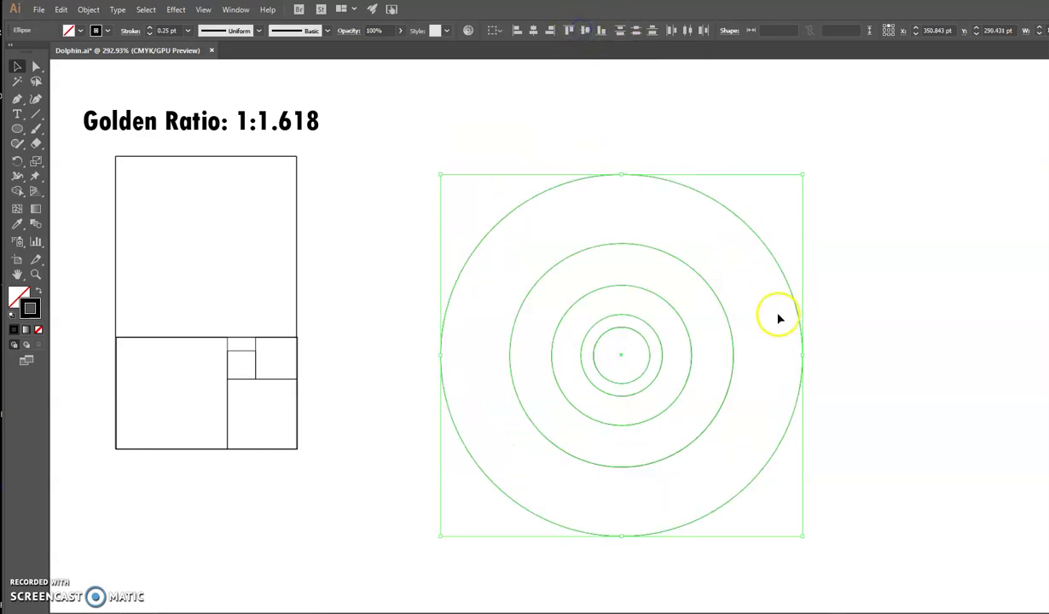
# Step: Scale the 45.062 pt circle by multiplying its width by 1.618, and move it over the next larger circle for comparison
pyautogui.click(832, 250)
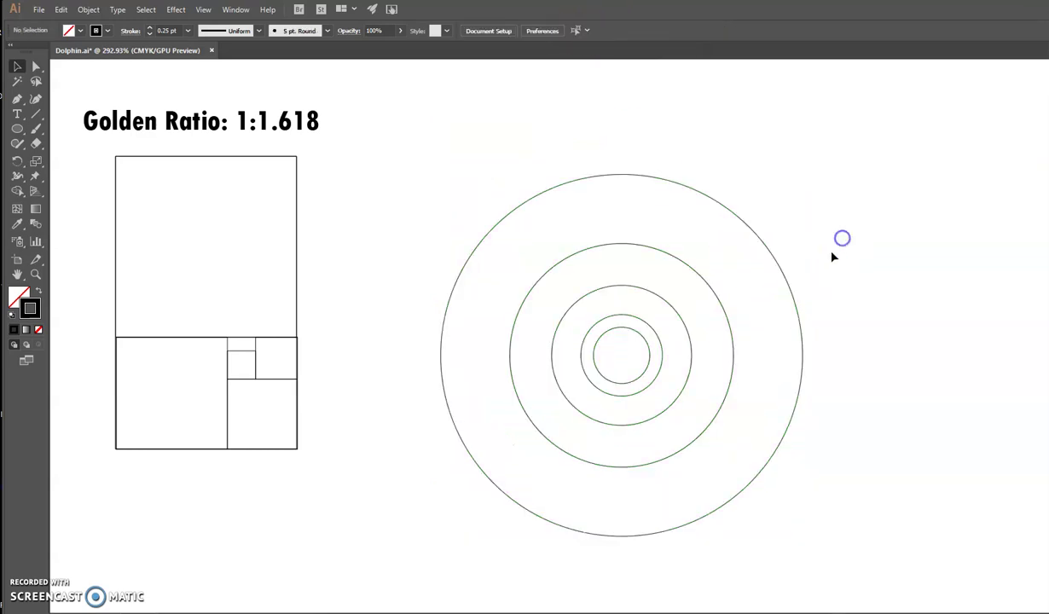
pyautogui.click(661, 373)
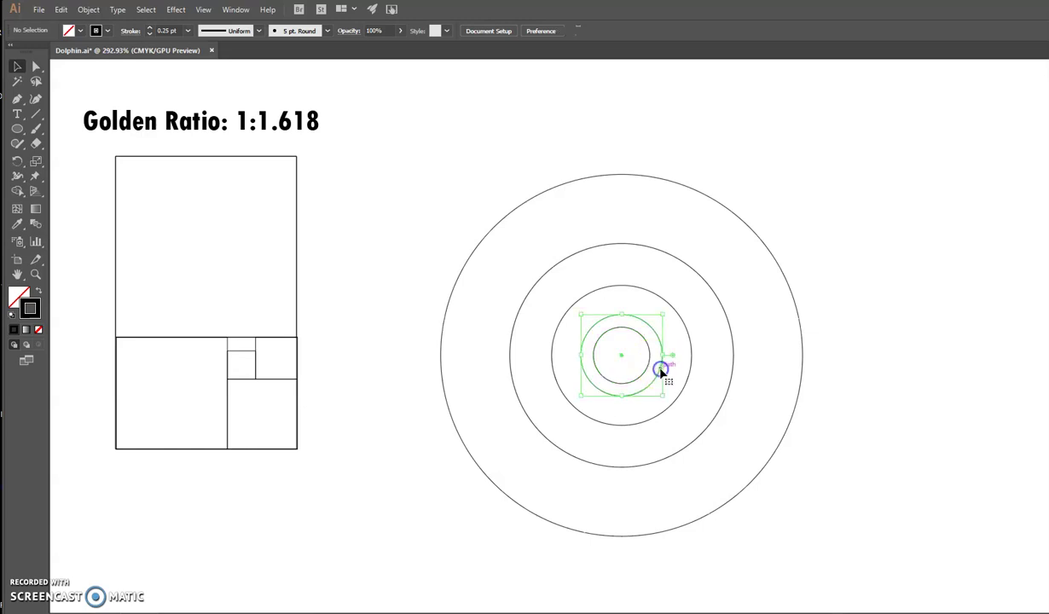
pyautogui.click(870, 30)
pyautogui.click(887, 31)
pyautogui.click(871, 30)
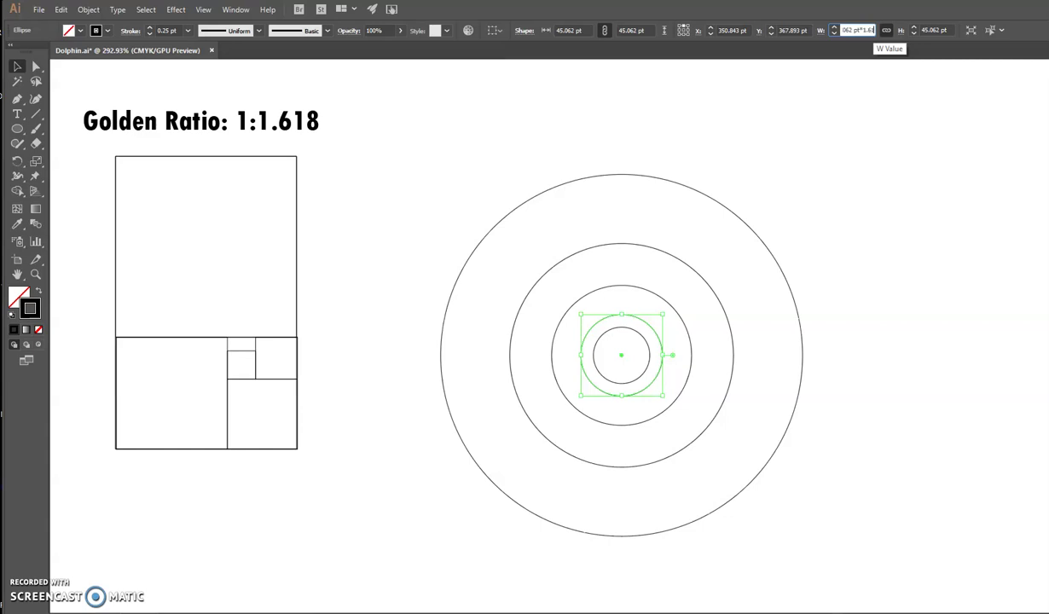
pyautogui.press('Return')
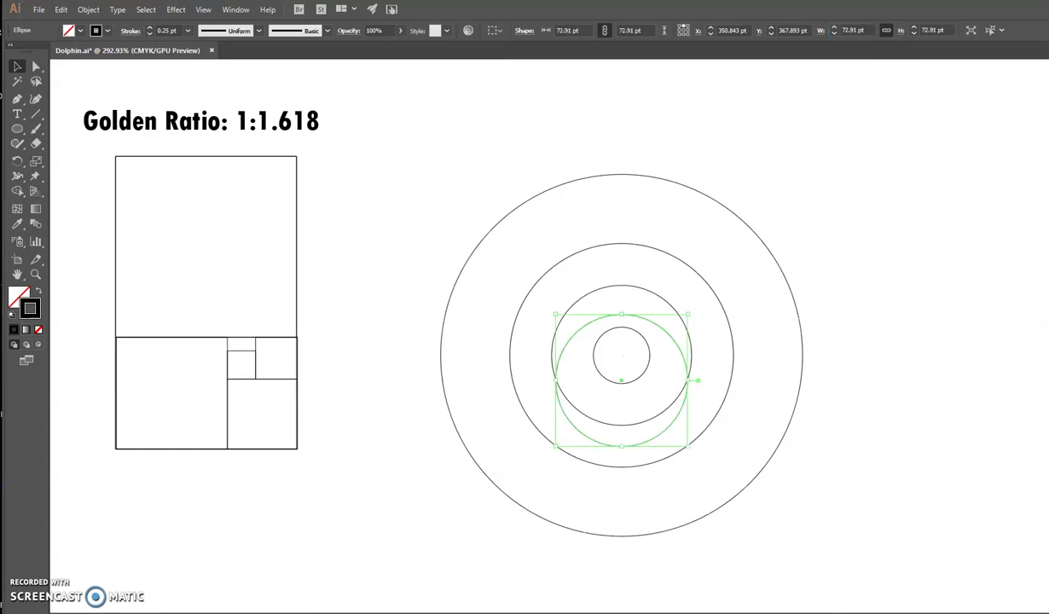
pyautogui.moveTo(684, 360); pyautogui.dragTo(677, 309)
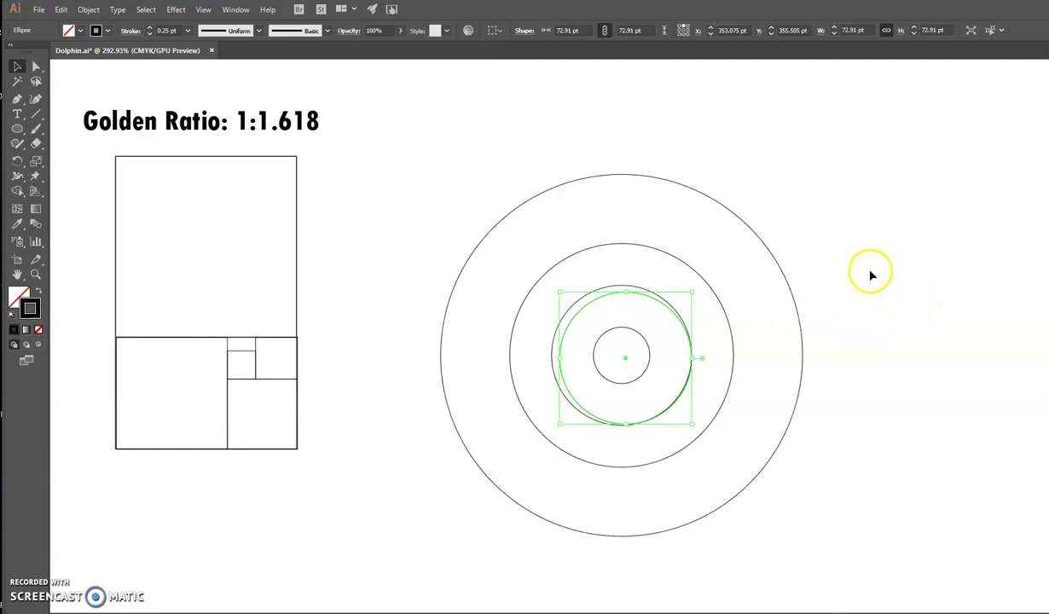
# Step: Scale the 123.6 pt circle by multiplying its width by 1.618, and move it onto the largest circle for comparison
pyautogui.click(729, 327)
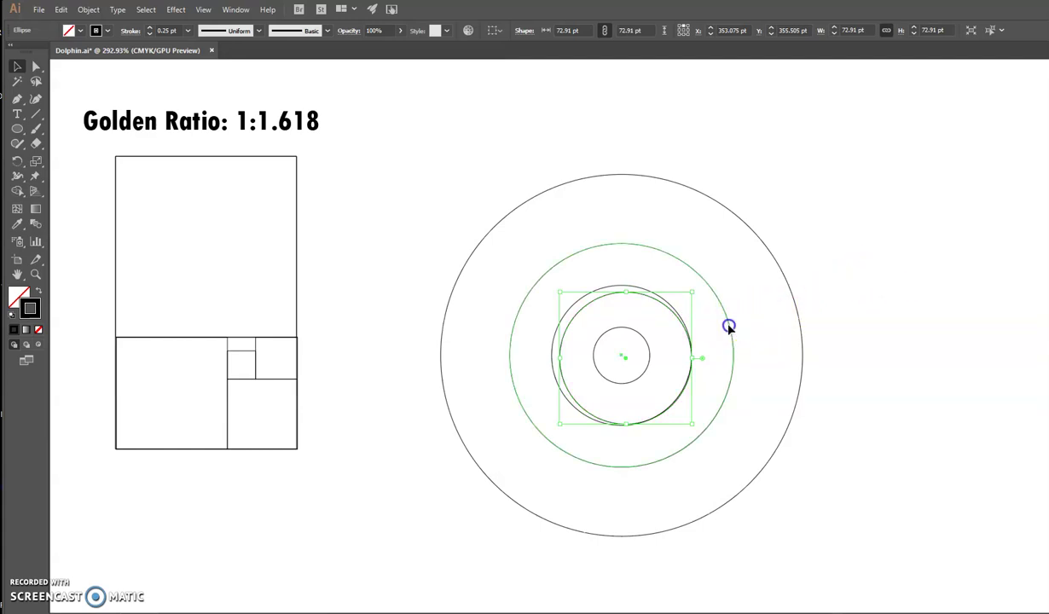
pyautogui.click(873, 29)
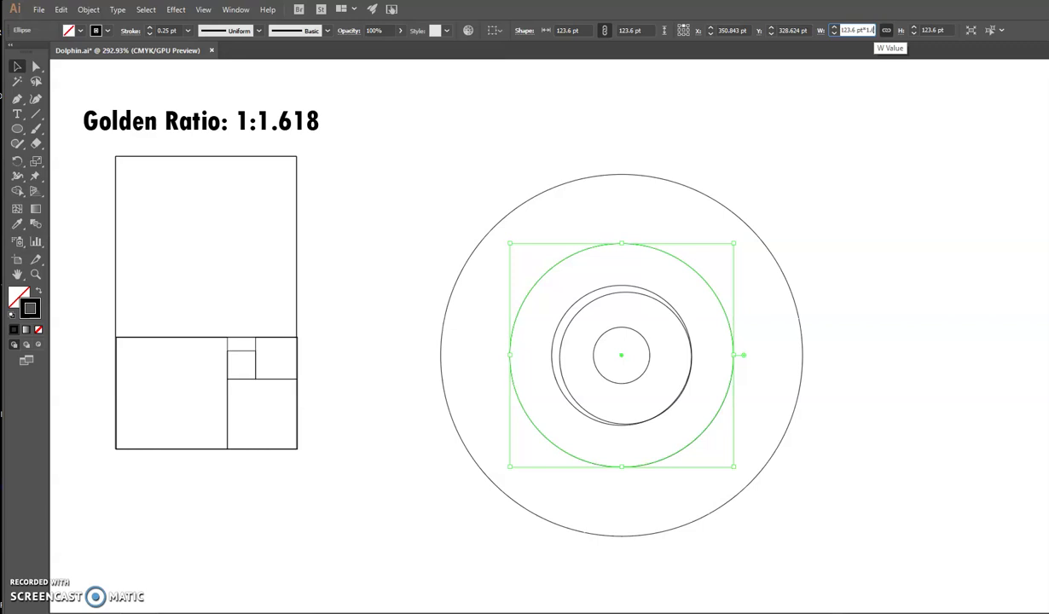
pyautogui.press('Return')
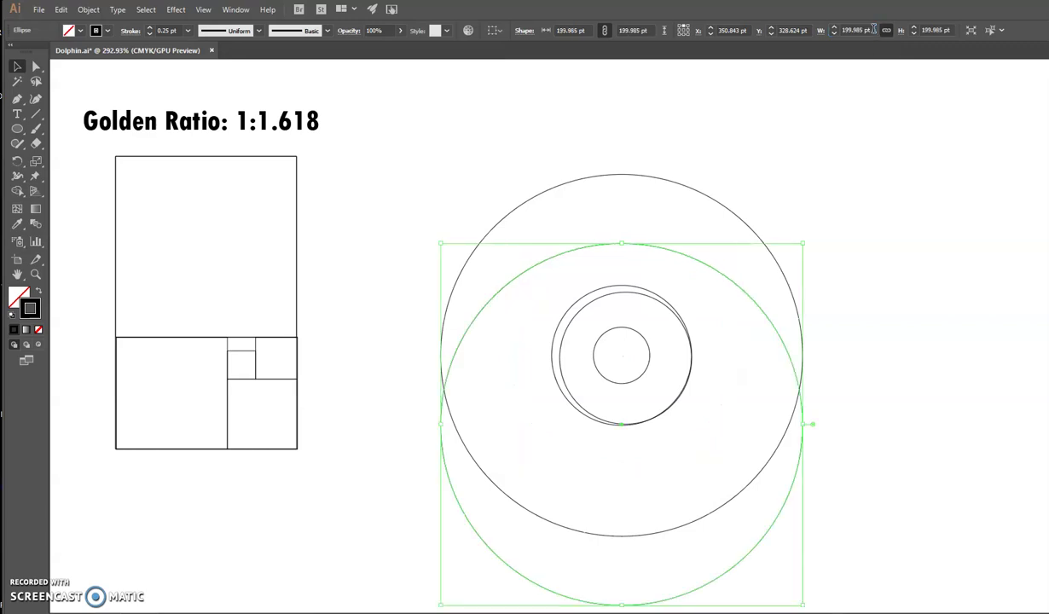
pyautogui.moveTo(733, 281); pyautogui.dragTo(734, 213)
pyautogui.click(848, 228)
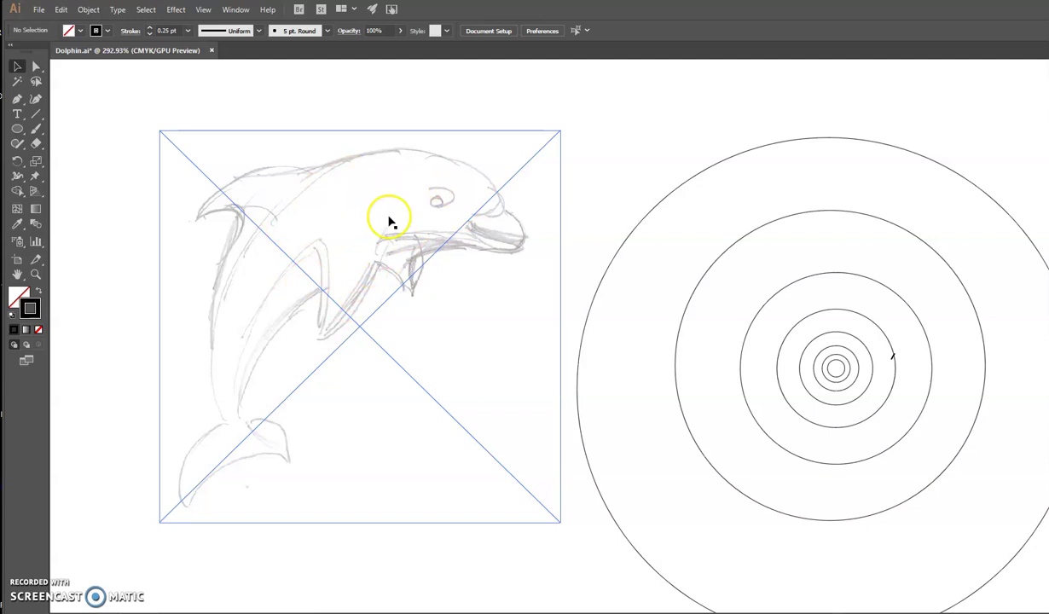
# Step: Shift the dolphin sketch slightly away from the concentric circles and lock it in place
pyautogui.moveTo(355, 218); pyautogui.dragTo(331, 224)
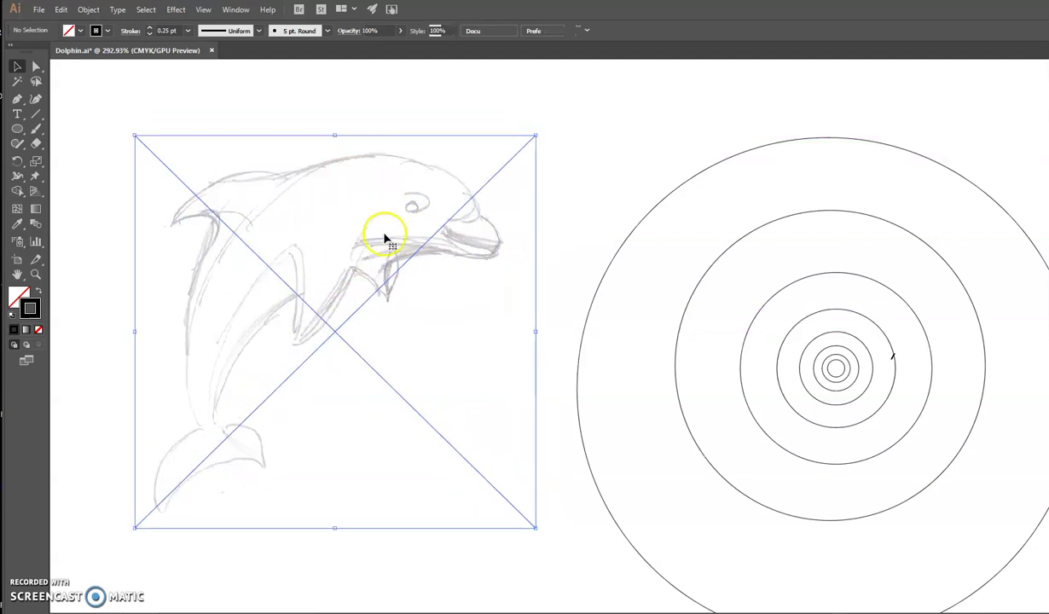
pyautogui.click(90, 9)
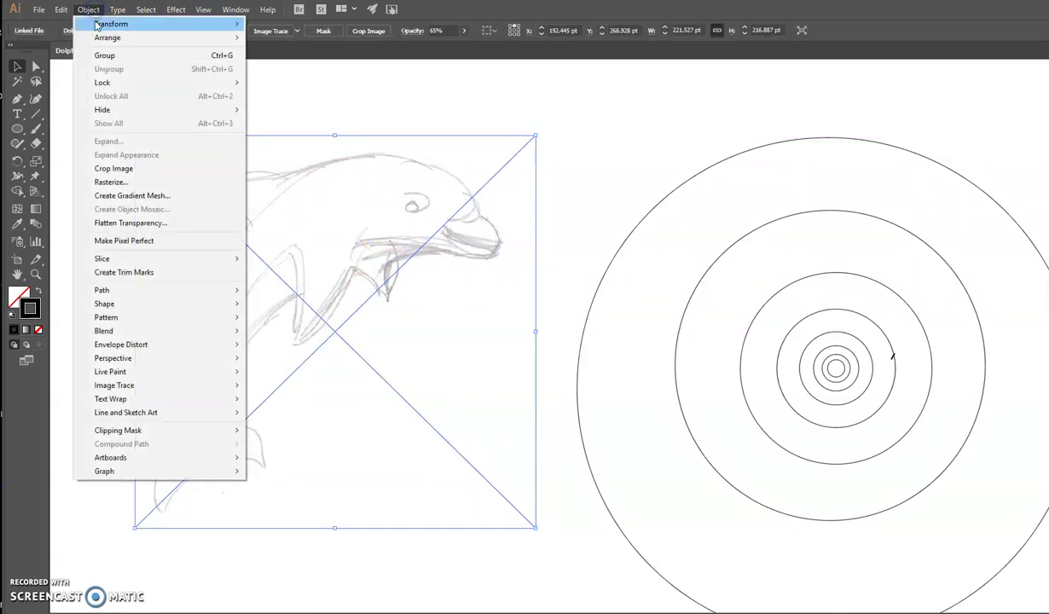
pyautogui.moveTo(102, 82)
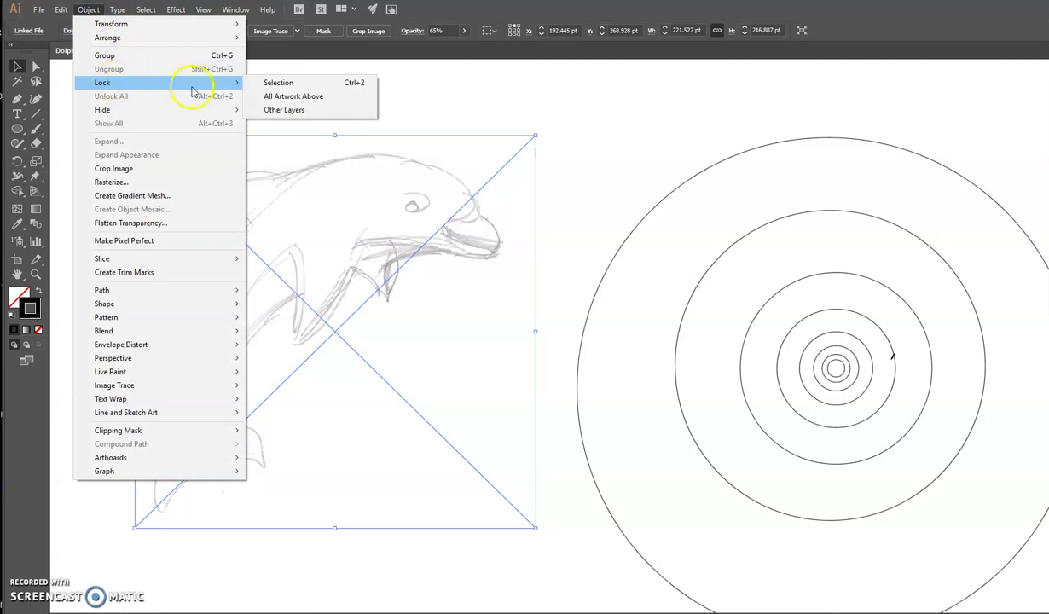
pyautogui.click(280, 83)
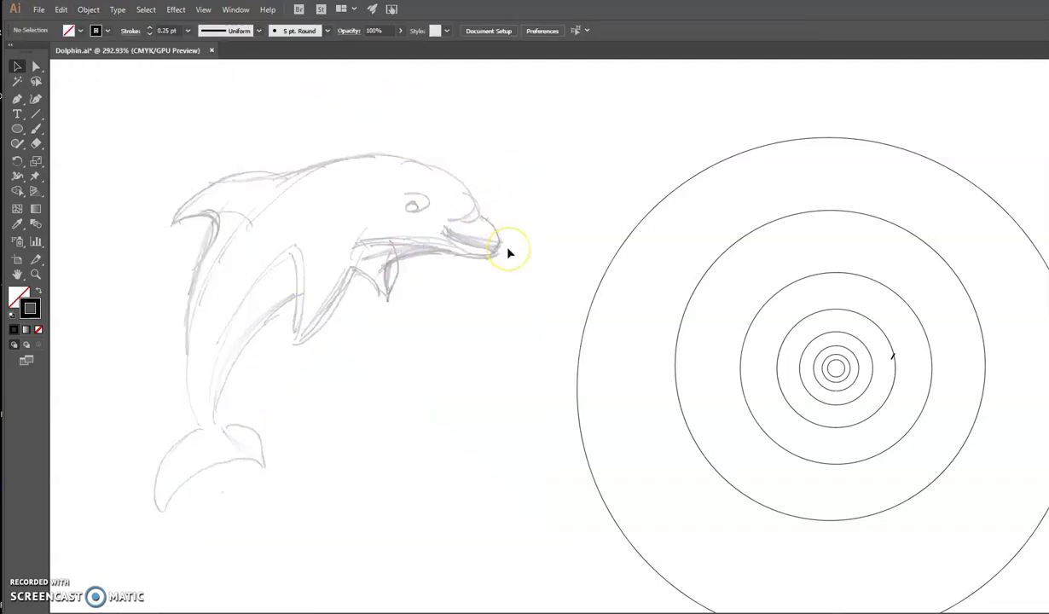
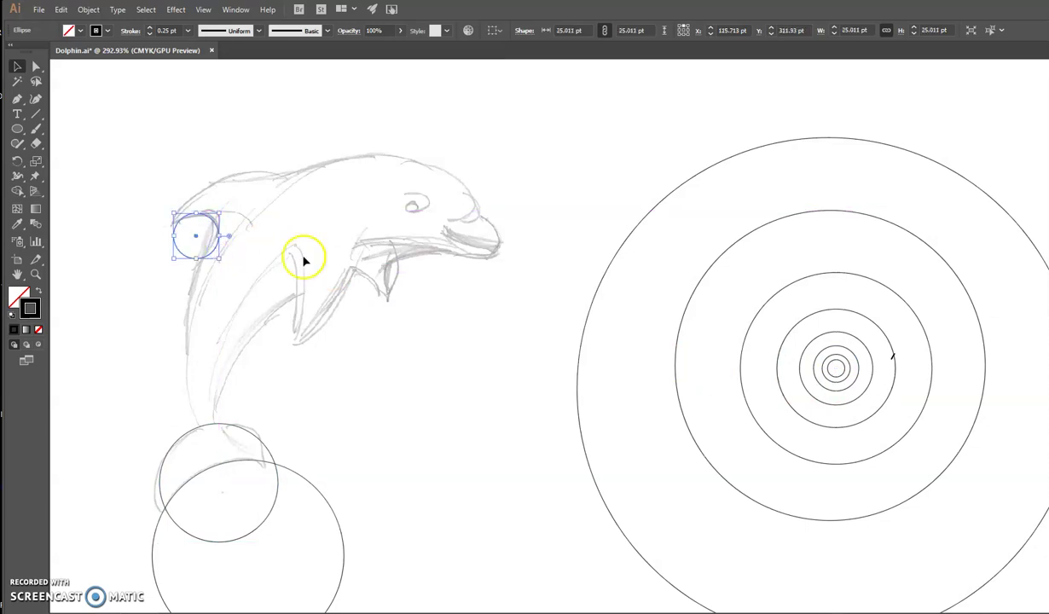
# Step: Place copies of the 105.942 pt circle along the dorsal fin and large flipper, and of the 40.468 pt circle around the flippers
pyautogui.moveTo(900, 302); pyautogui.dragTo(329, 199)
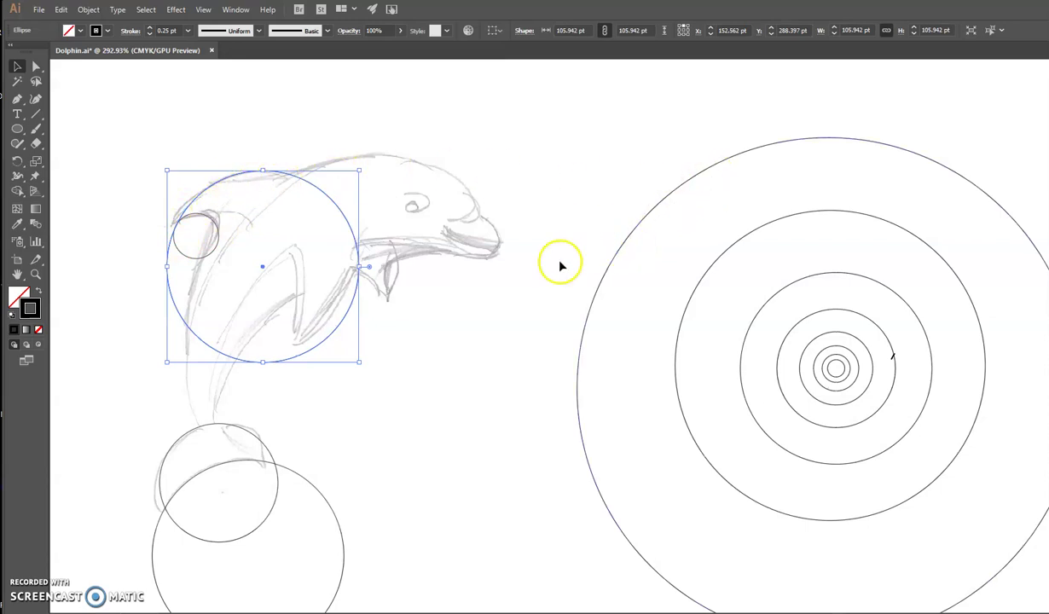
pyautogui.moveTo(352, 312); pyautogui.dragTo(293, 347)
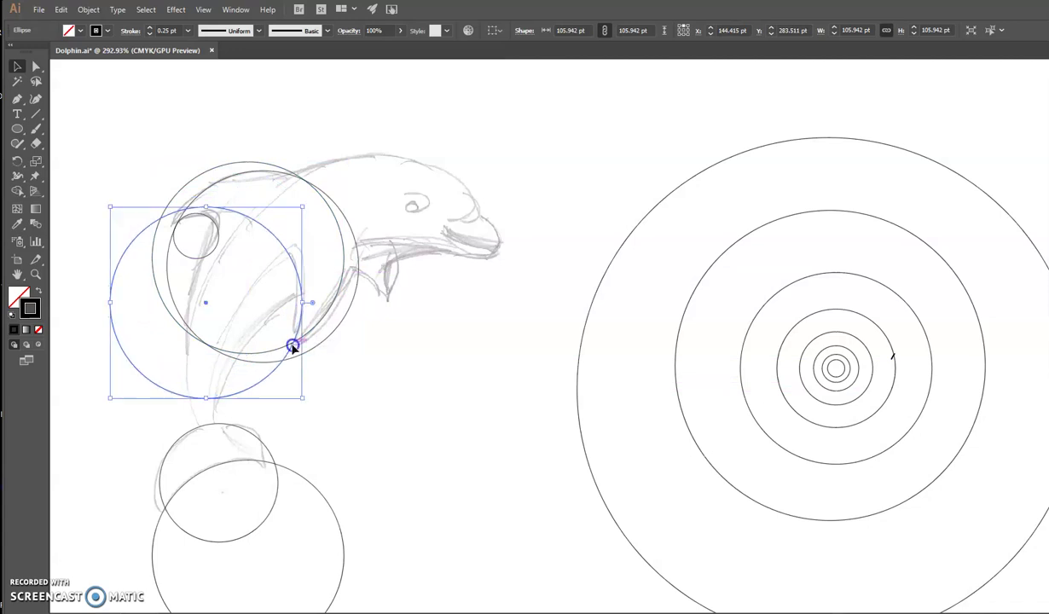
pyautogui.click(822, 406)
pyautogui.moveTo(822, 406); pyautogui.dragTo(385, 295)
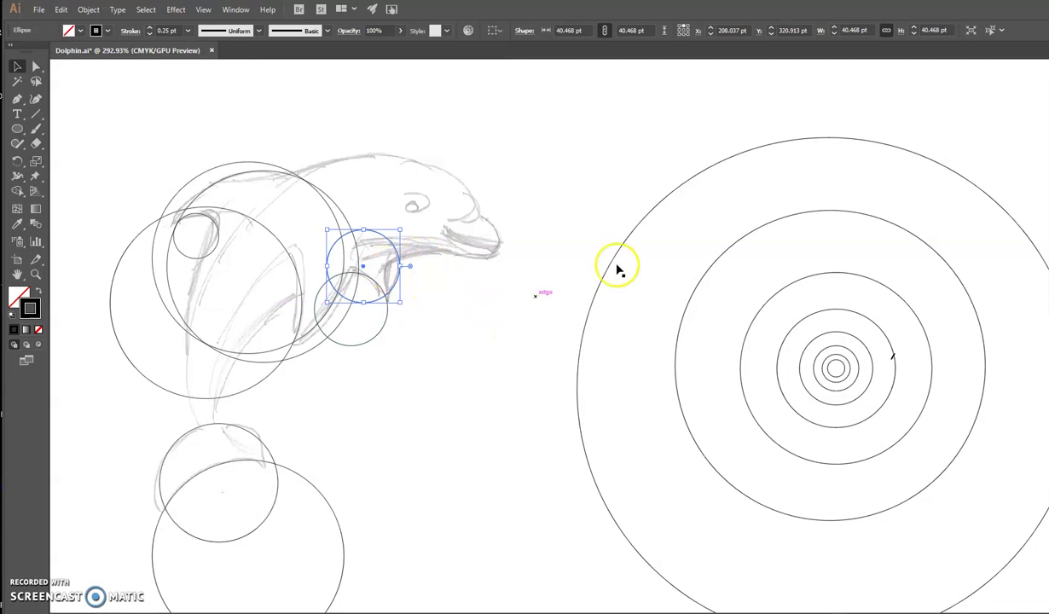
# Step: Place copies of the largest circle along the dolphin's back, belly and flipper edge, and a 171.414 pt circle along its head
pyautogui.moveTo(642, 228); pyautogui.dragTo(246, 197)
pyautogui.moveTo(343, 136); pyautogui.dragTo(332, 282)
pyautogui.moveTo(544, 275); pyautogui.dragTo(559, 196)
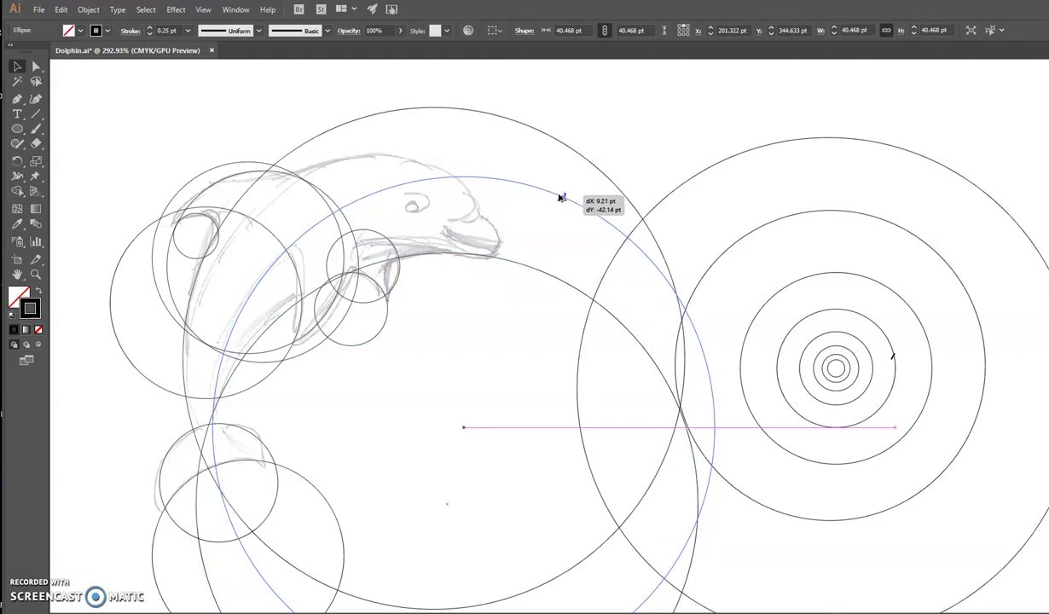
pyautogui.moveTo(560, 197); pyautogui.dragTo(563, 197)
pyautogui.moveTo(864, 217); pyautogui.dragTo(408, 159)
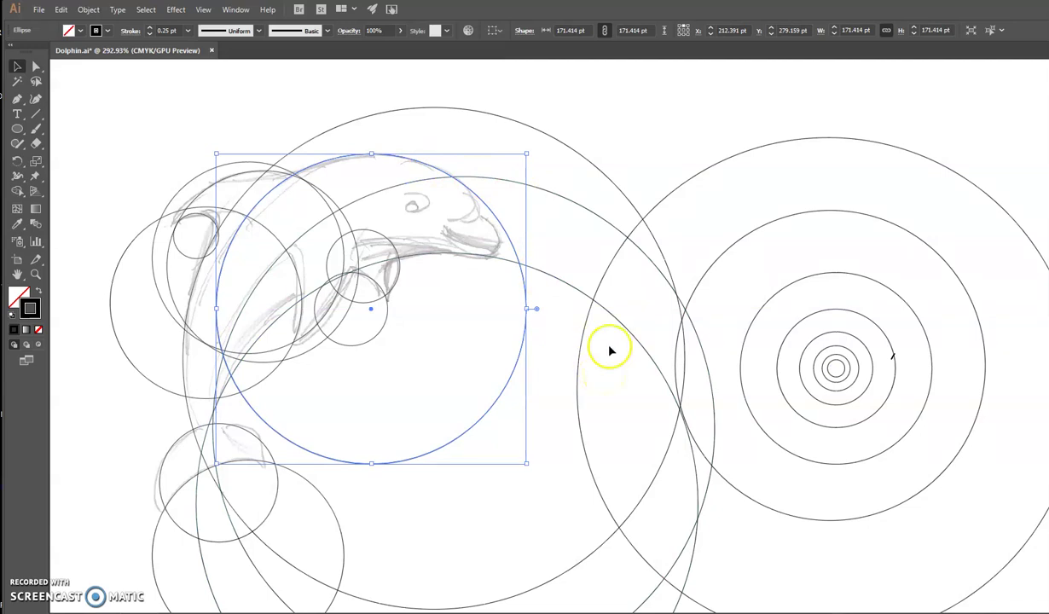
# Step: Select all circles over the sketch and merge the crescent regions along the dolphin's upper back with the Shape Builder tool
pyautogui.click(135, 130)
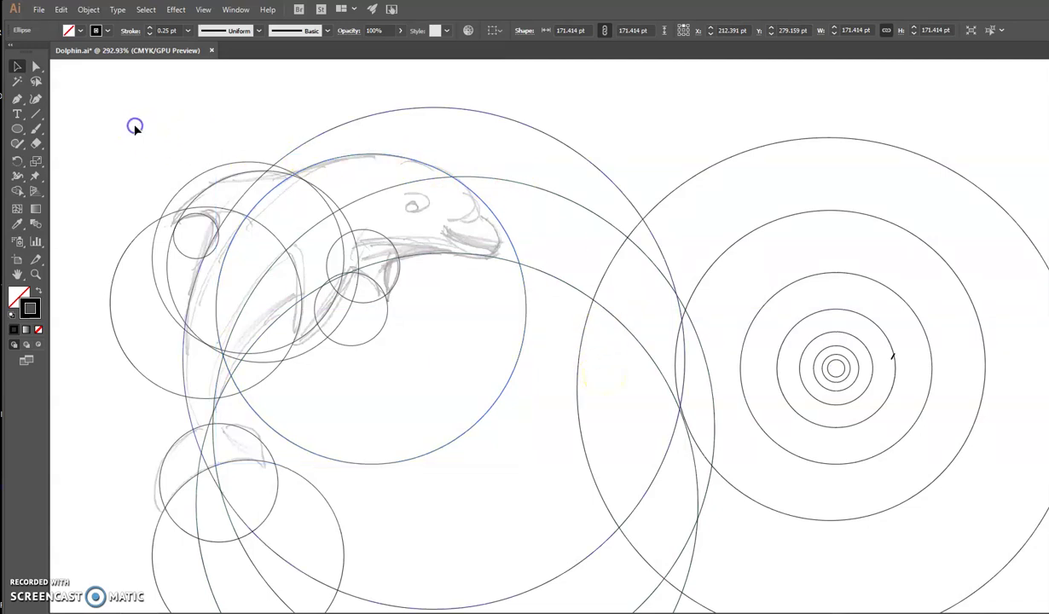
pyautogui.click(116, 124)
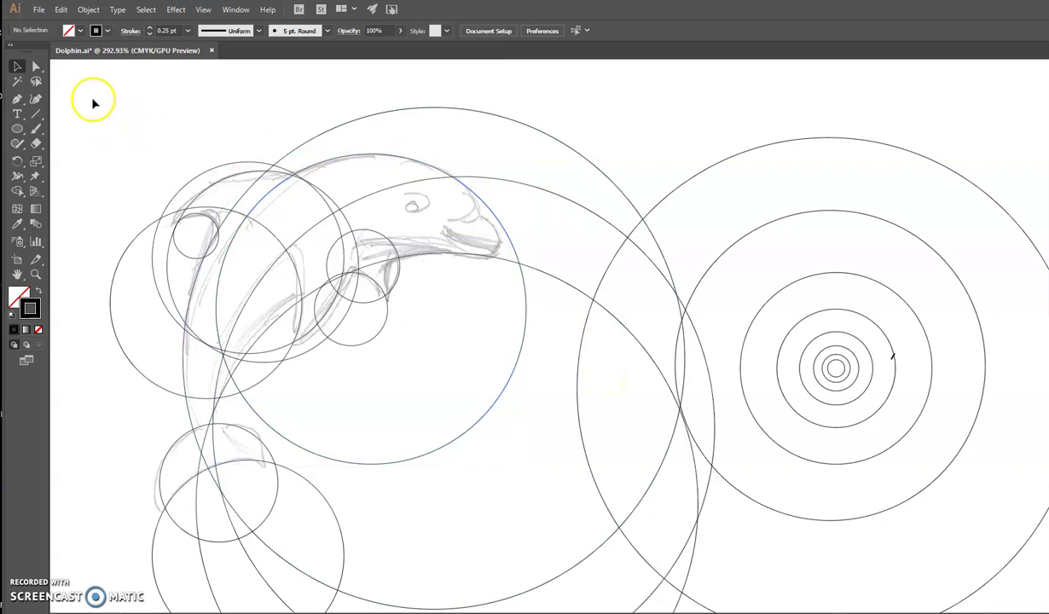
pyautogui.moveTo(83, 97); pyautogui.dragTo(552, 578)
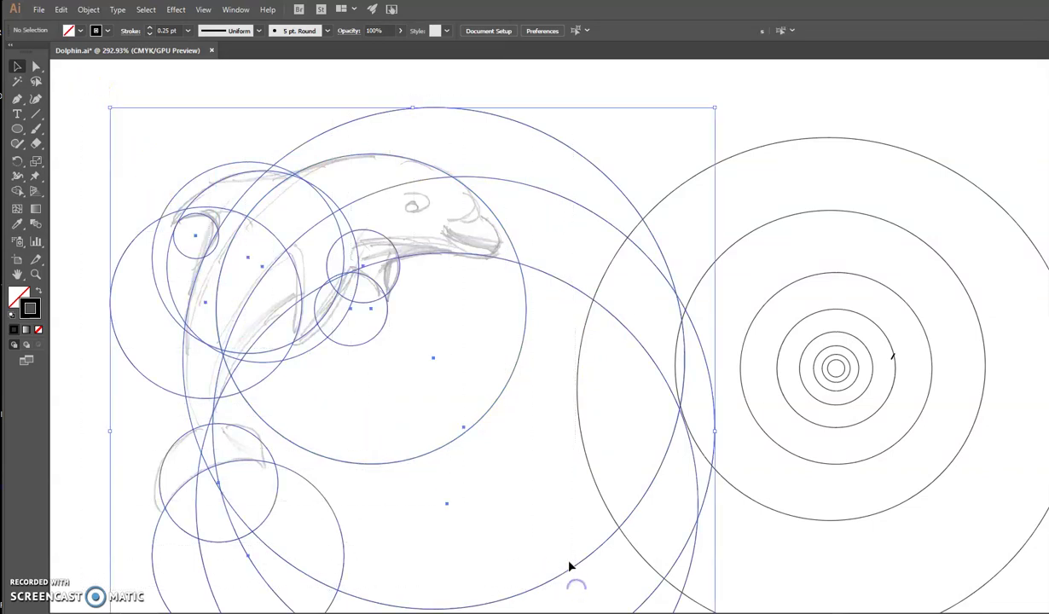
pyautogui.click(17, 193)
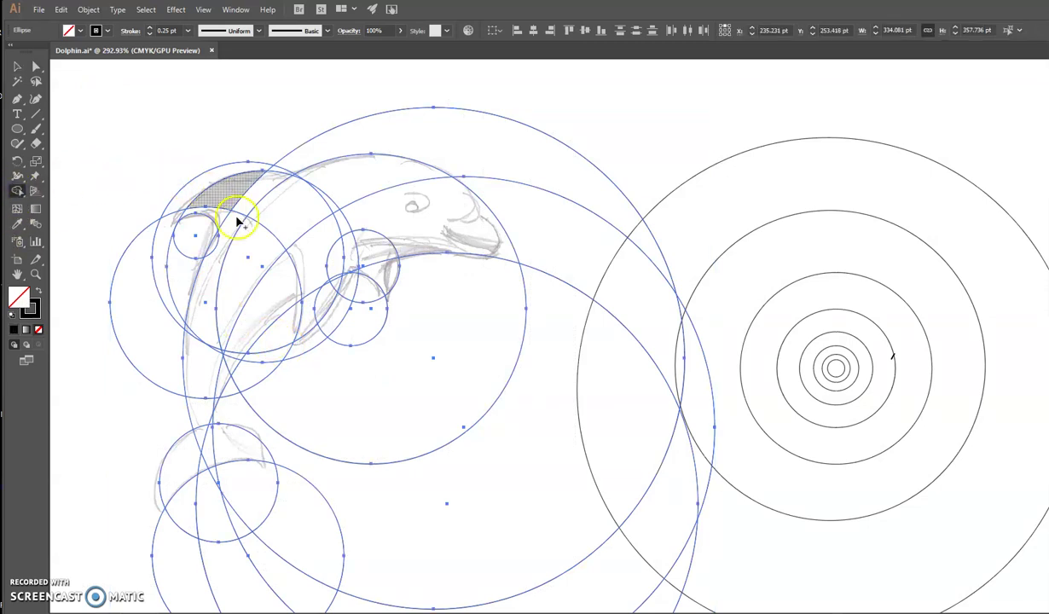
pyautogui.moveTo(249, 257); pyautogui.dragTo(335, 194)
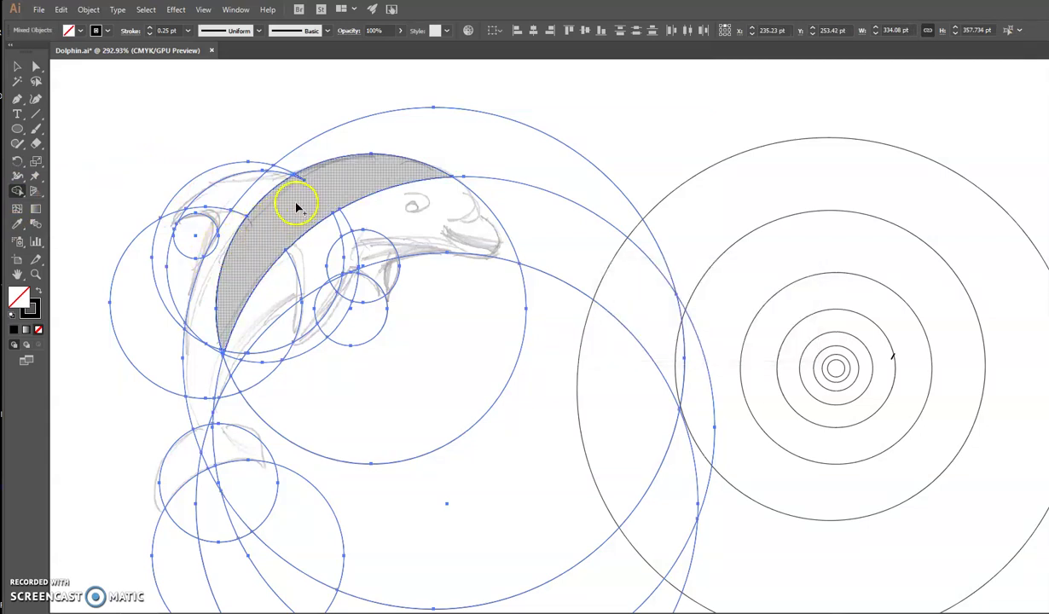
# Step: Remove the circle regions lying outside the dolphin around the head, belly, tail and back with the Shape Builder tool
pyautogui.moveTo(544, 104)
pyautogui.mouseDown()
pyautogui.moveTo(540, 186)
pyautogui.moveTo(566, 269)
pyautogui.moveTo(557, 358)
pyautogui.mouseUp()
pyautogui.moveTo(415, 510)
pyautogui.mouseDown()
pyautogui.moveTo(238, 563)
pyautogui.moveTo(151, 568)
pyautogui.moveTo(194, 507)
pyautogui.moveTo(295, 502)
pyautogui.mouseUp()
pyautogui.keyDown('alt'); pyautogui.moveTo(346, 446); pyautogui.dragTo(398, 417); pyautogui.keyUp('alt')
pyautogui.click(290, 247)
pyautogui.moveTo(114, 380); pyautogui.dragTo(182, 237)
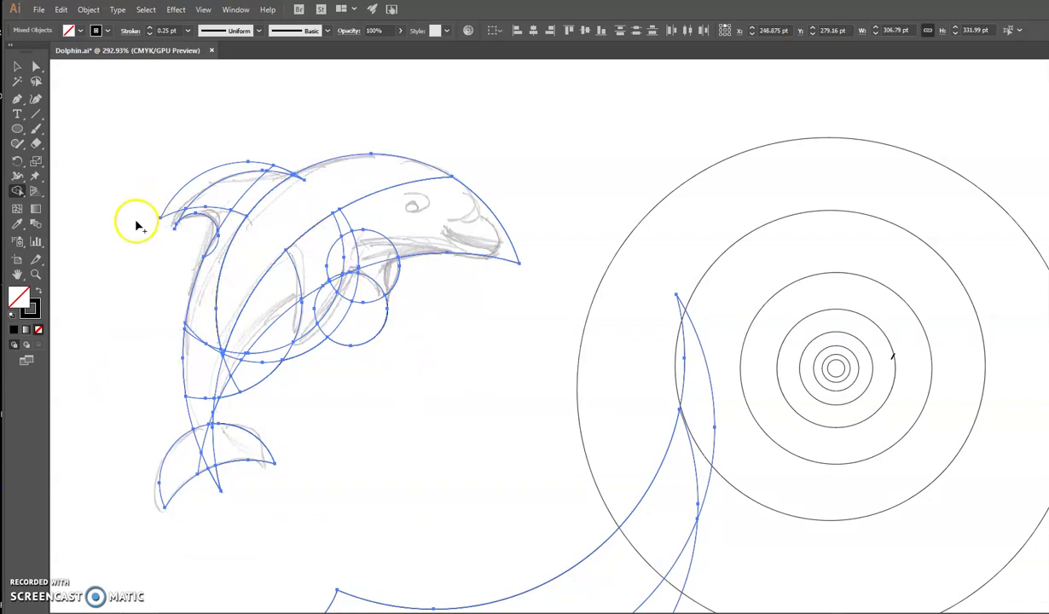
# Step: Remove the excess sliver above the dorsal fin and merge the fin and back regions into one body shape
pyautogui.moveTo(128, 207); pyautogui.dragTo(169, 203)
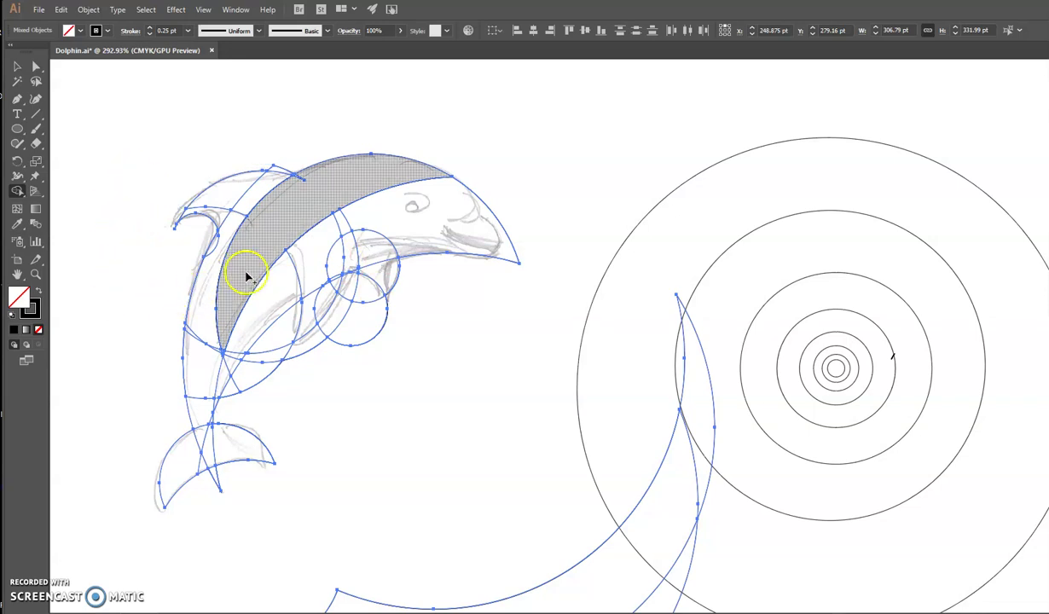
pyautogui.moveTo(220, 287)
pyautogui.mouseDown()
pyautogui.moveTo(232, 208)
pyautogui.moveTo(220, 204)
pyautogui.moveTo(303, 126)
pyautogui.mouseUp()
pyautogui.moveTo(280, 169); pyautogui.dragTo(299, 218)
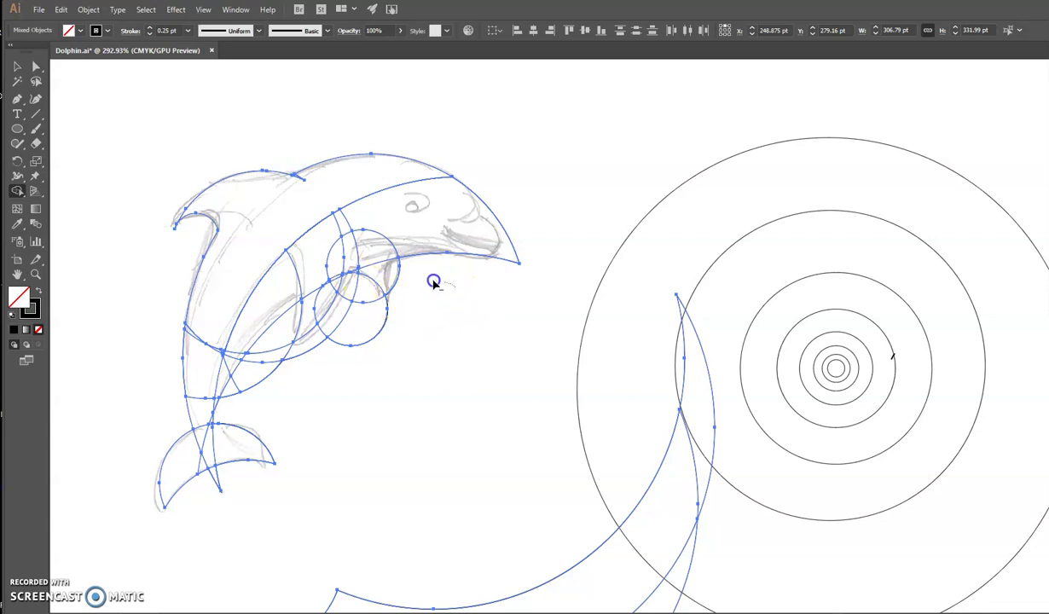
pyautogui.moveTo(404, 278)
pyautogui.mouseDown()
pyautogui.moveTo(391, 270)
pyautogui.moveTo(405, 286)
pyautogui.mouseUp()
pyautogui.click(407, 339)
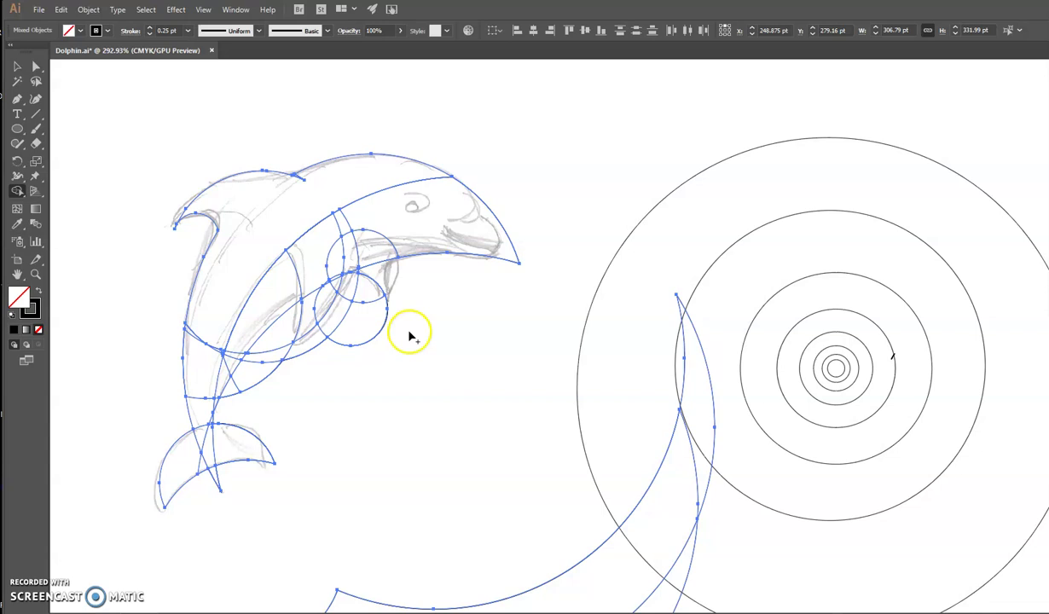
pyautogui.moveTo(387, 351)
pyautogui.mouseDown()
pyautogui.moveTo(363, 329)
pyautogui.moveTo(362, 298)
pyautogui.mouseUp()
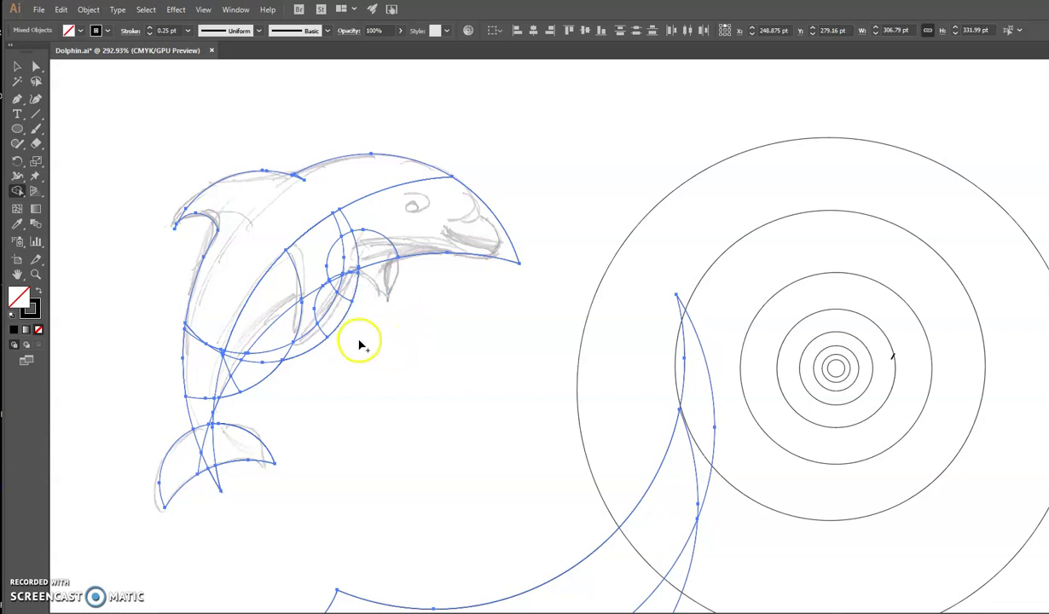
pyautogui.press('v')
pyautogui.press('a')
# Step: Trim the excess circle below the small flipper and merge the tail regions into clean fluke and tail-stem shapes
pyautogui.moveTo(363, 358); pyautogui.dragTo(364, 298)
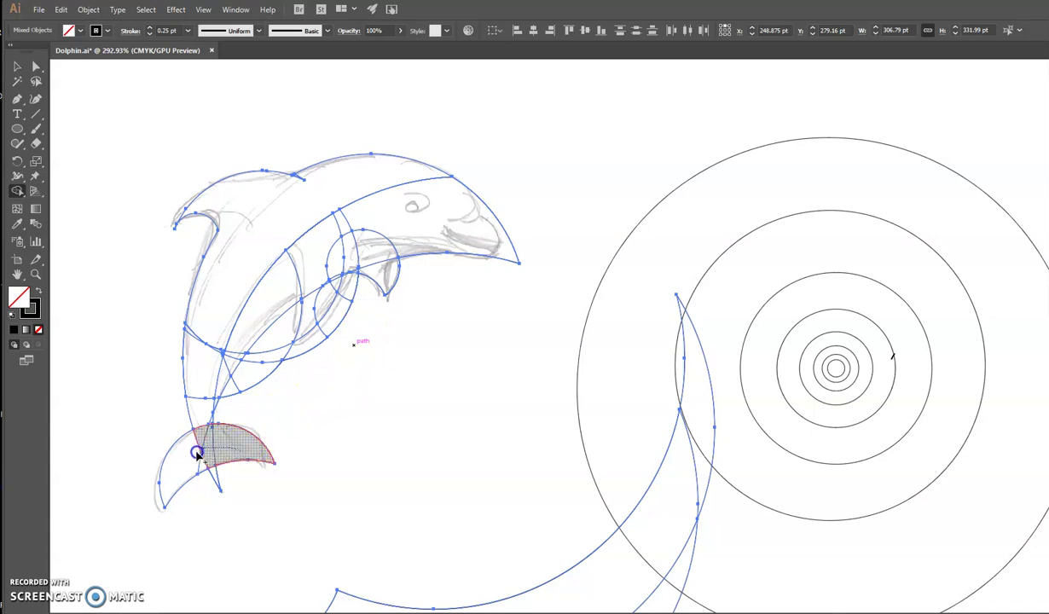
pyautogui.moveTo(195, 452)
pyautogui.mouseDown()
pyautogui.moveTo(191, 473)
pyautogui.moveTo(223, 485)
pyautogui.mouseUp()
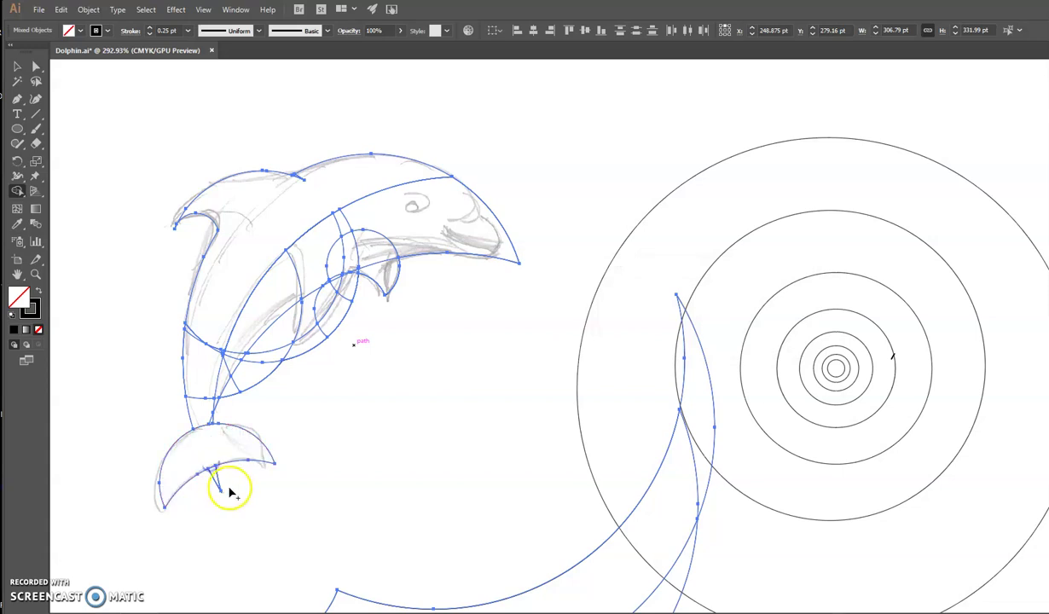
pyautogui.moveTo(235, 407)
pyautogui.mouseDown()
pyautogui.moveTo(210, 409)
pyautogui.moveTo(216, 307)
pyautogui.moveTo(205, 407)
pyautogui.mouseUp()
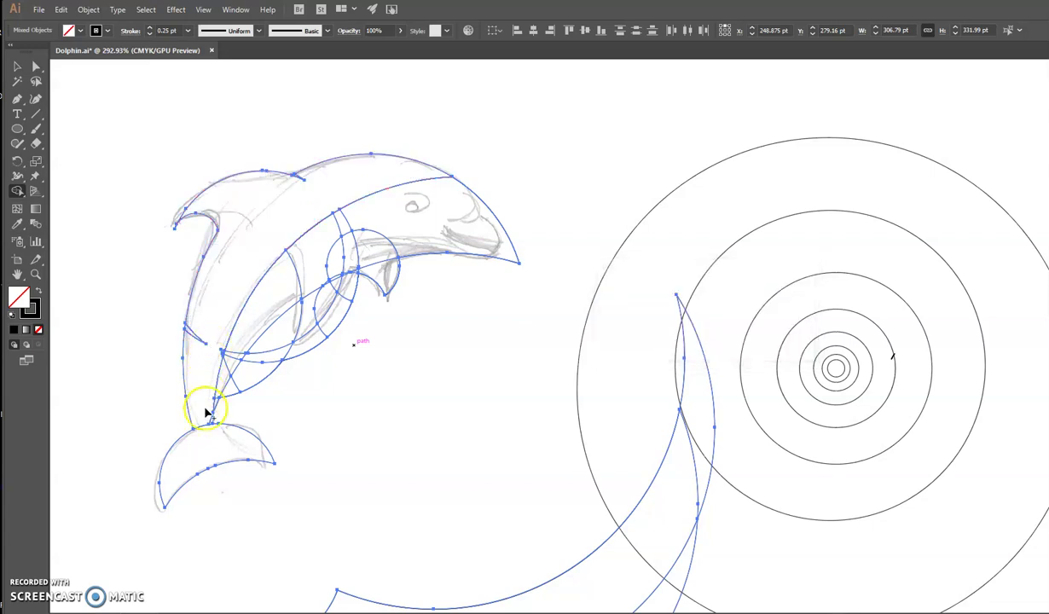
pyautogui.click(201, 437)
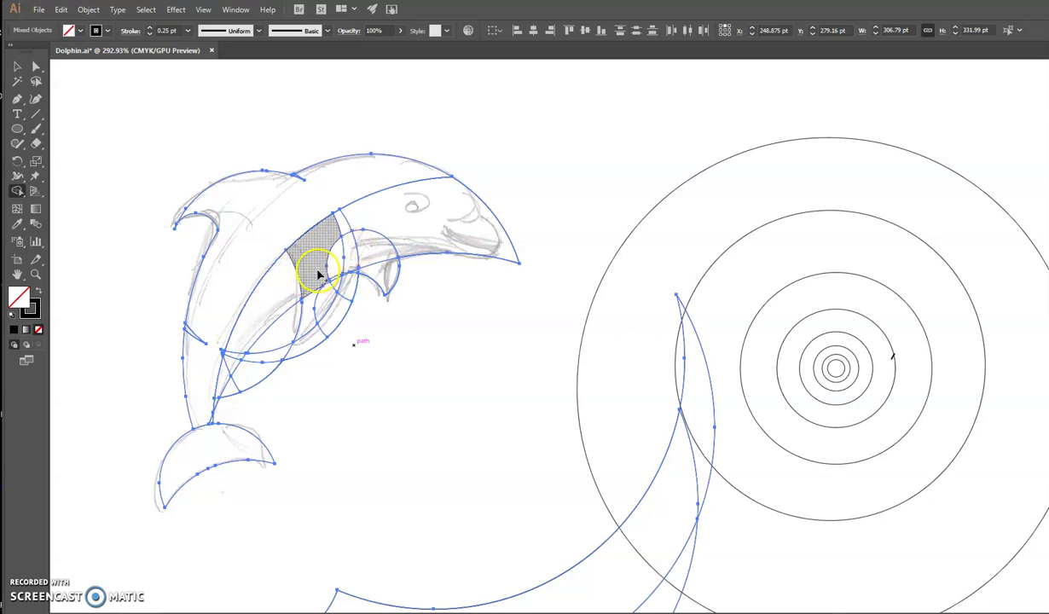
# Step: Merge the large flipper and head regions with the dolphin's body into one continuous shape, keeping the belly area separate
pyautogui.moveTo(308, 226)
pyautogui.mouseDown()
pyautogui.moveTo(321, 272)
pyautogui.moveTo(333, 269)
pyautogui.moveTo(307, 310)
pyautogui.mouseUp()
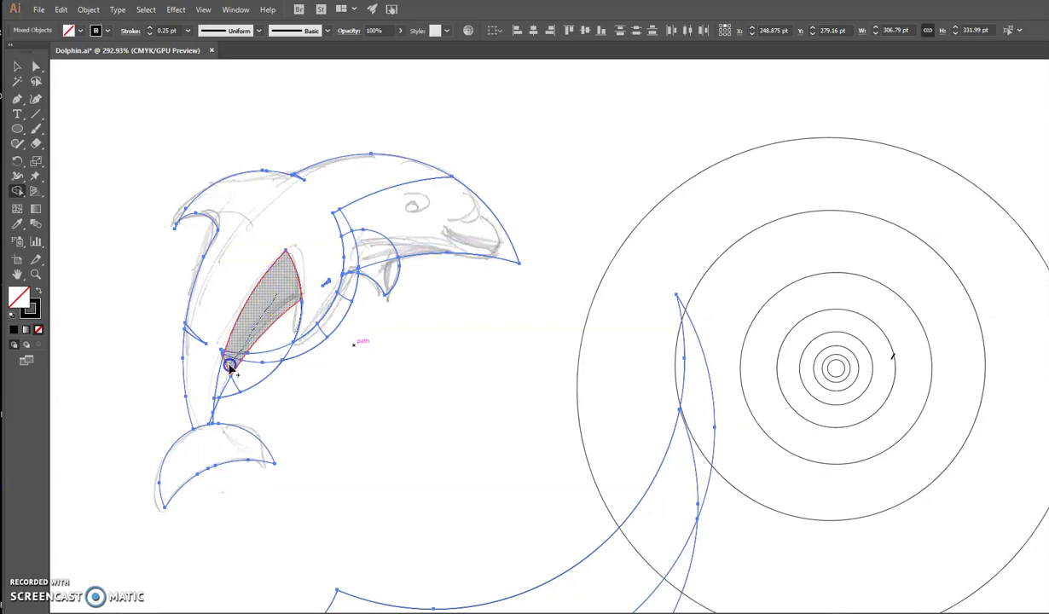
pyautogui.moveTo(224, 378)
pyautogui.mouseDown()
pyautogui.moveTo(259, 376)
pyautogui.moveTo(273, 344)
pyautogui.moveTo(301, 349)
pyautogui.moveTo(341, 309)
pyautogui.moveTo(356, 254)
pyautogui.moveTo(405, 242)
pyautogui.moveTo(357, 185)
pyautogui.mouseUp()
pyautogui.moveTo(344, 226); pyautogui.dragTo(389, 228)
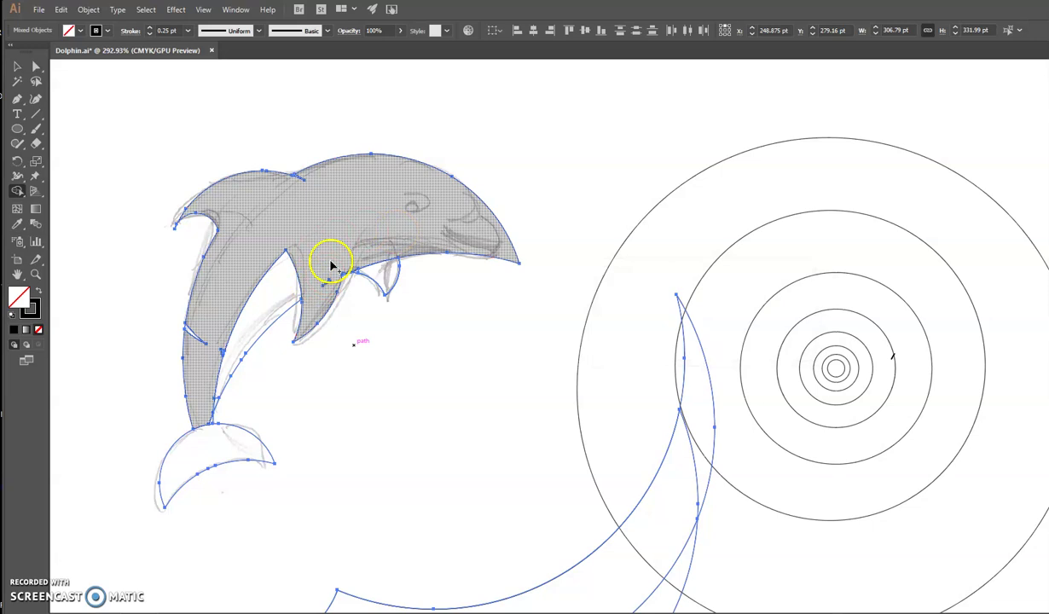
# Step: Merge the remaining slivers at the large flipper and tail into the body and remove the leftover circle regions outside the dolphin
pyautogui.moveTo(326, 295); pyautogui.dragTo(325, 297)
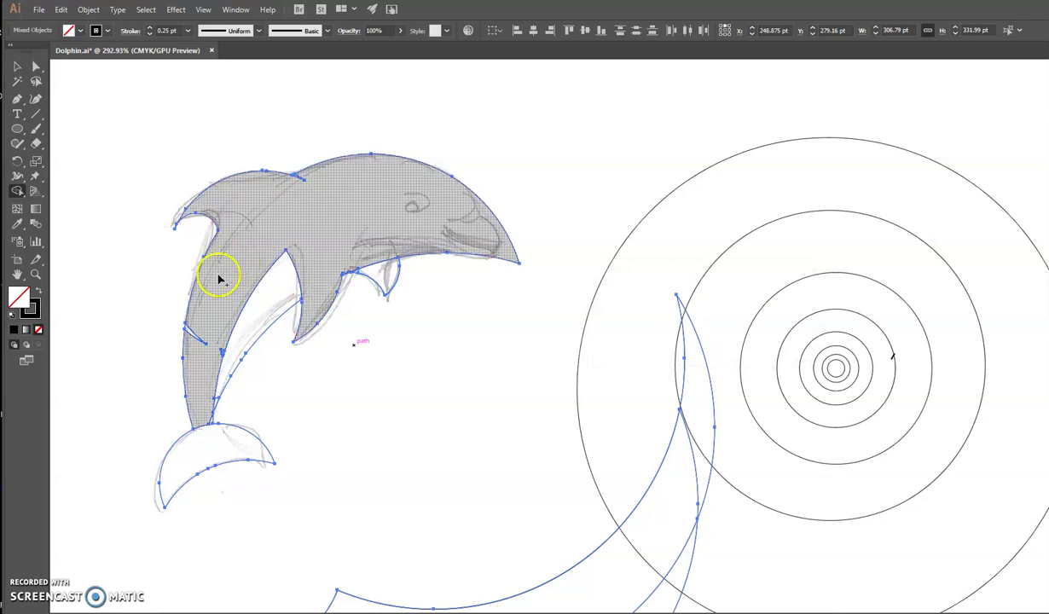
pyautogui.moveTo(208, 337)
pyautogui.mouseDown()
pyautogui.moveTo(317, 204)
pyautogui.moveTo(325, 174)
pyautogui.moveTo(265, 196)
pyautogui.moveTo(319, 187)
pyautogui.moveTo(446, 213)
pyautogui.moveTo(395, 251)
pyautogui.moveTo(384, 275)
pyautogui.mouseUp()
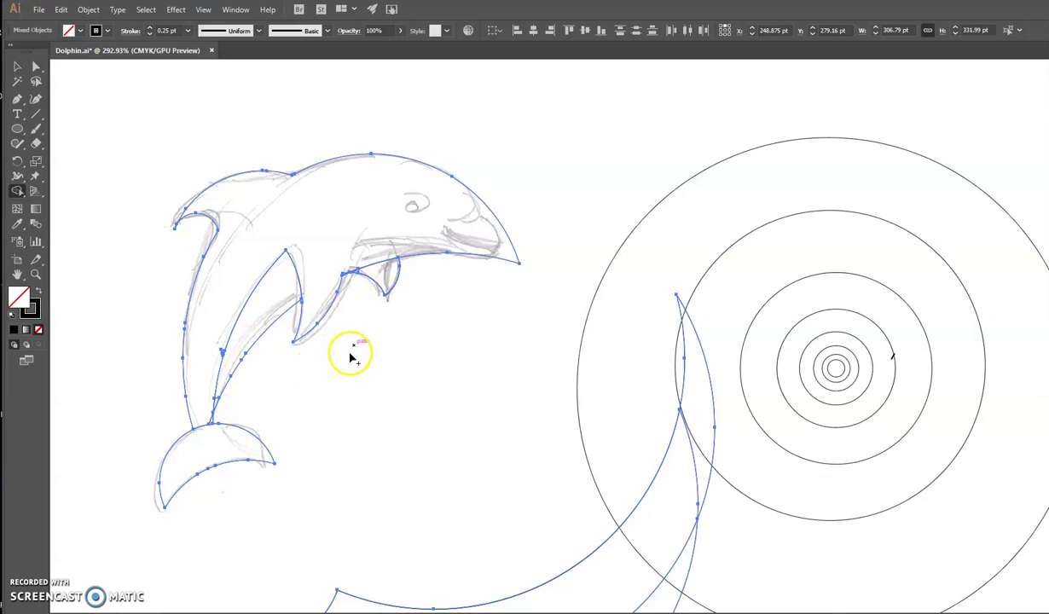
pyautogui.moveTo(501, 504); pyautogui.dragTo(677, 609)
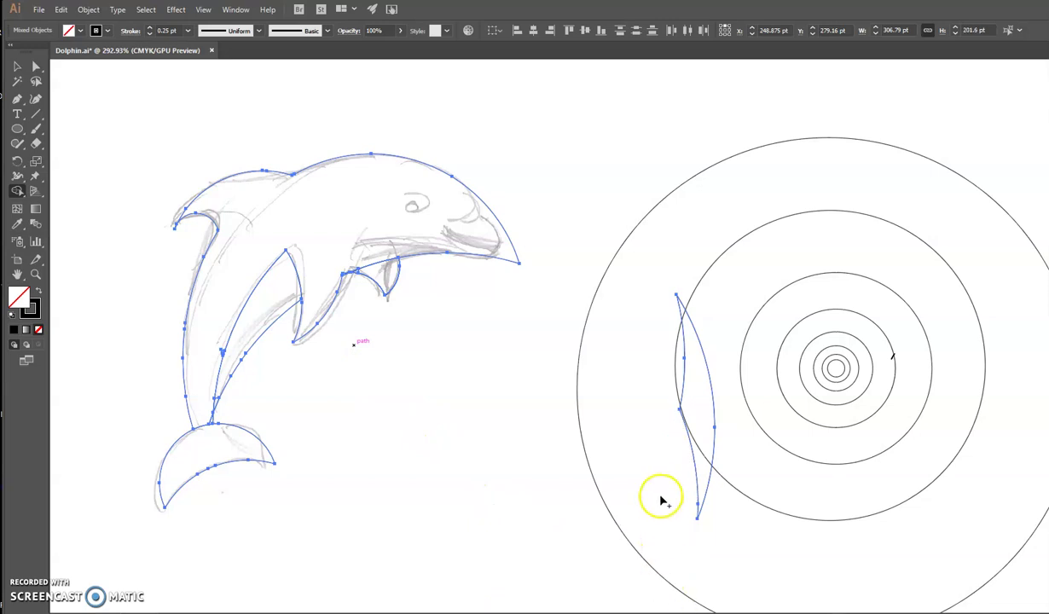
pyautogui.keyDown('alt'); pyautogui.click(702, 485); pyautogui.keyUp('alt')
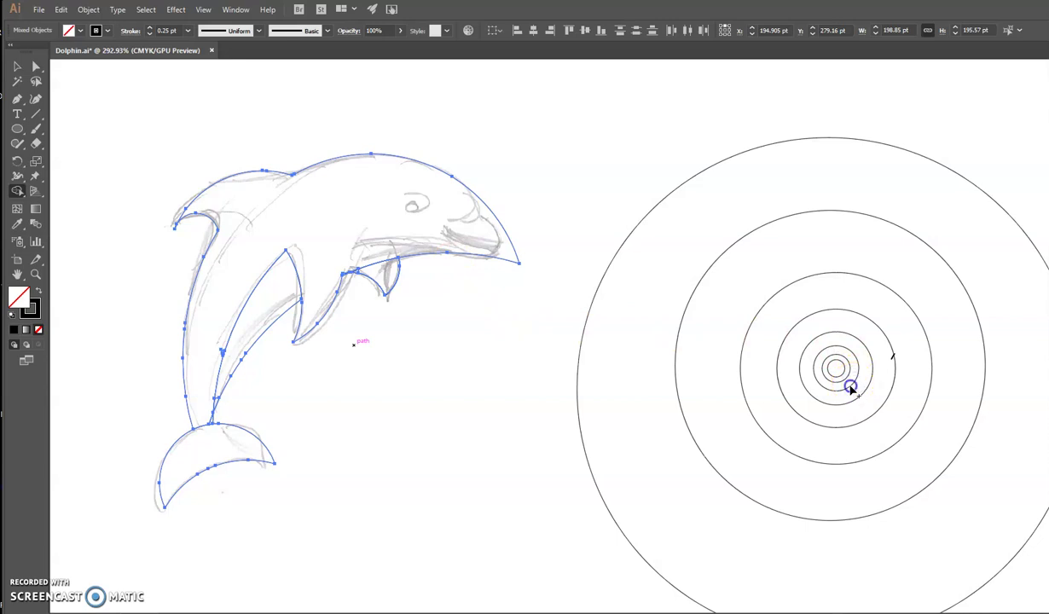
# Step: Place two 25.011 pt golden-ratio circles on the dolphin's face, one at the forehead bump and one at the beak tip
pyautogui.click(17, 66)
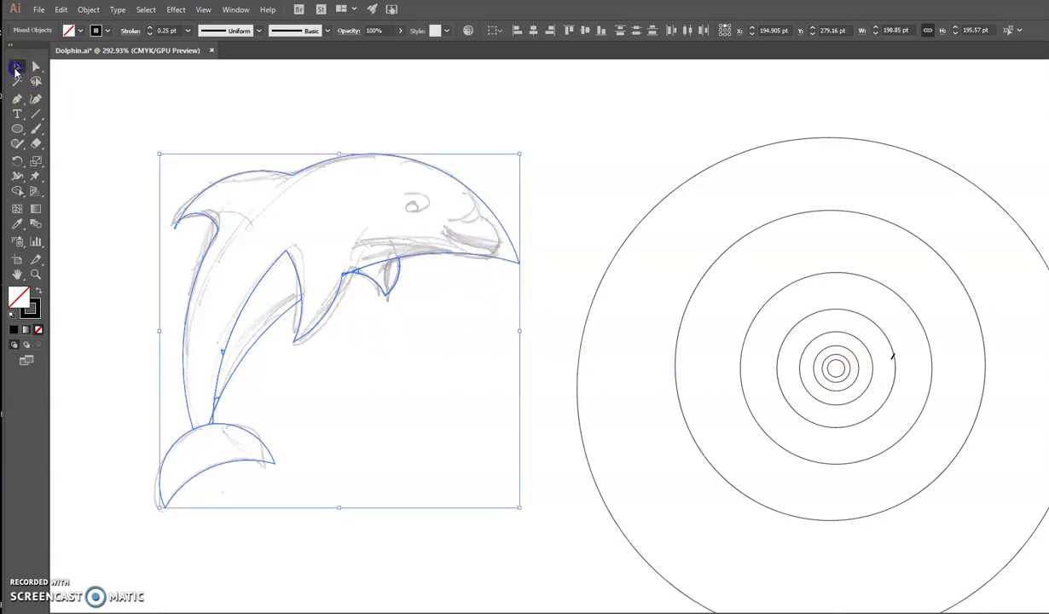
pyautogui.click(480, 116)
pyautogui.click(851, 395)
pyautogui.moveTo(851, 391); pyautogui.dragTo(475, 228)
pyautogui.click(836, 365)
pyautogui.click(494, 244)
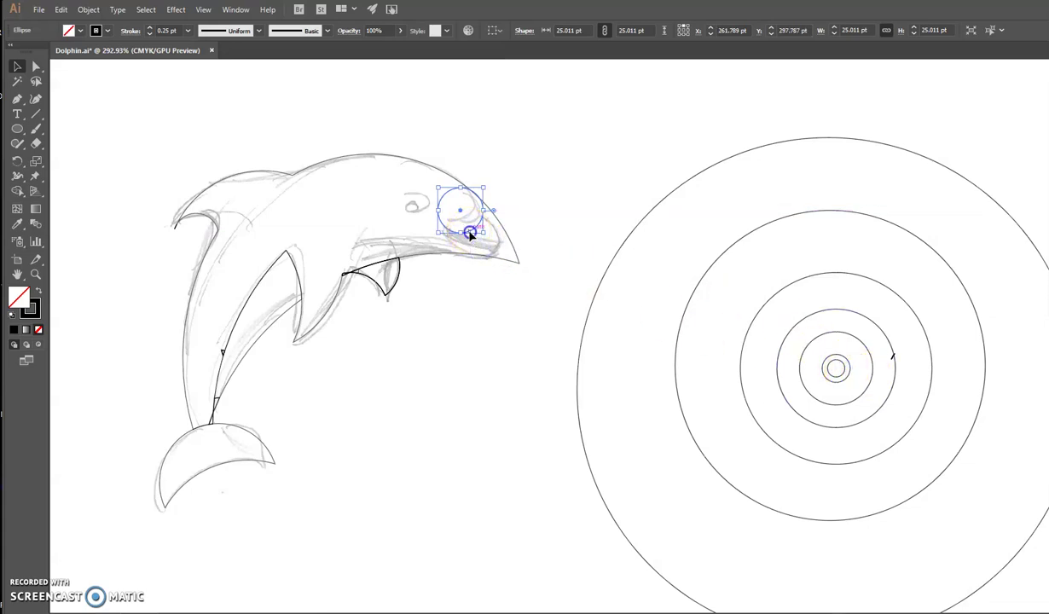
pyautogui.moveTo(471, 232); pyautogui.dragTo(486, 265)
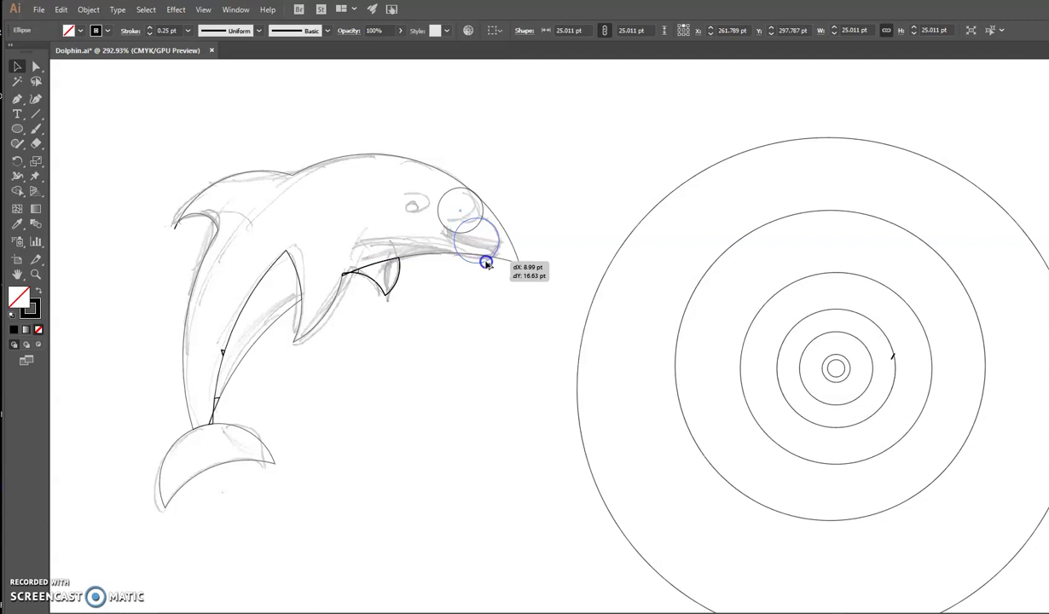
pyautogui.moveTo(488, 265); pyautogui.dragTo(487, 264)
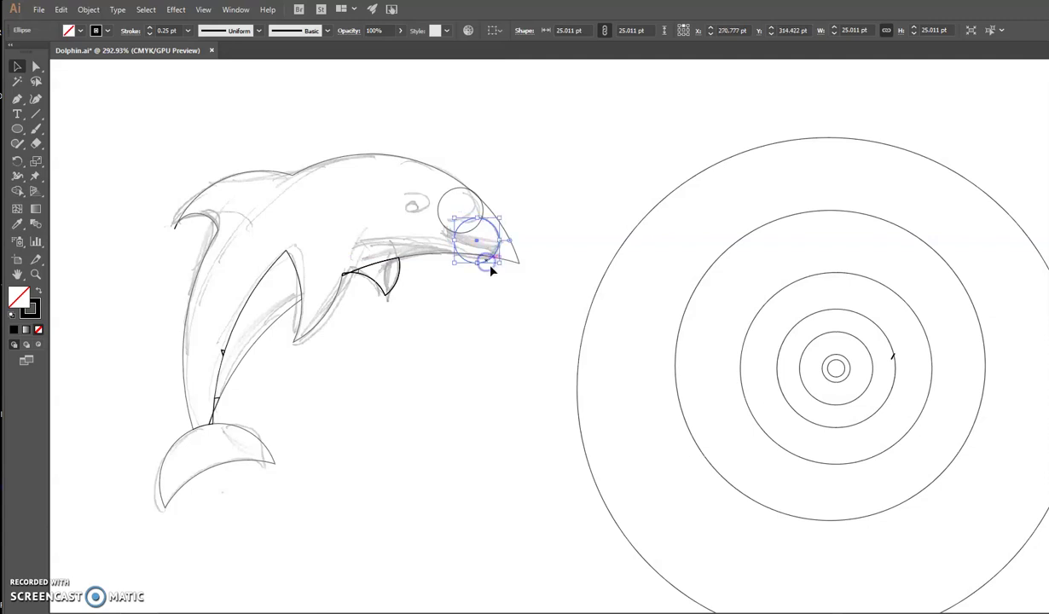
pyautogui.click(499, 350)
# Step: Merge the two face circles into the body with Shape Builder and trim the excess areas around the beak
pyautogui.moveTo(573, 180); pyautogui.dragTo(436, 303)
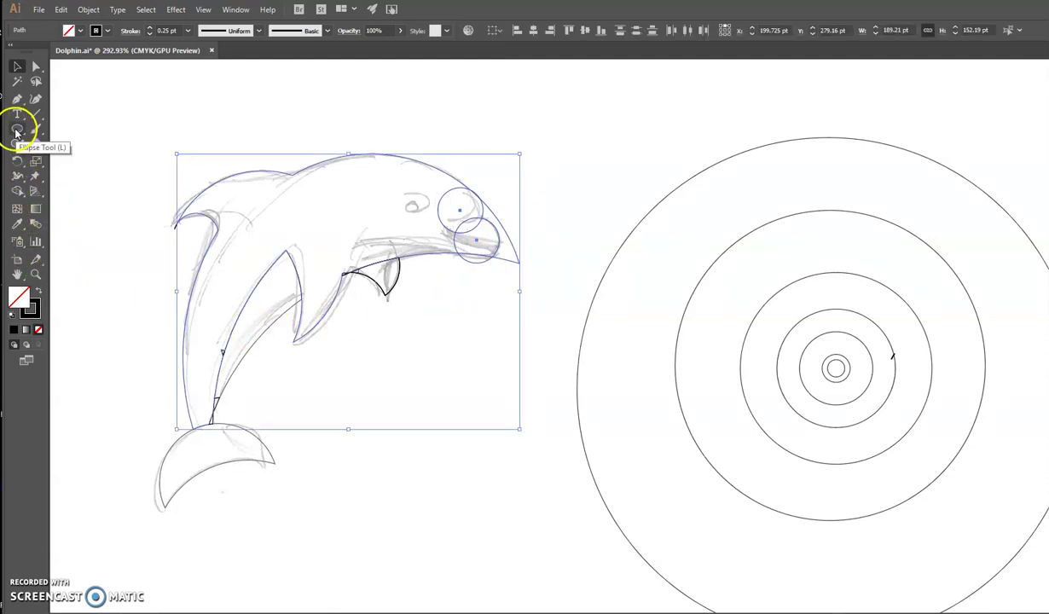
pyautogui.click(17, 191)
pyautogui.moveTo(369, 207)
pyautogui.mouseDown()
pyautogui.moveTo(444, 214)
pyautogui.moveTo(475, 241)
pyautogui.mouseUp()
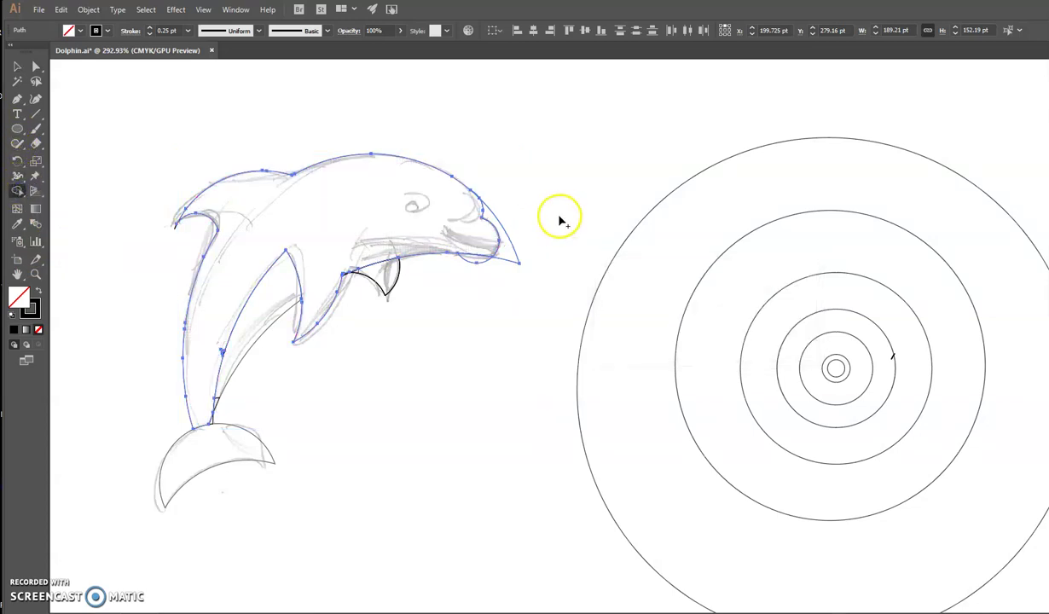
pyautogui.keyDown('alt'); pyautogui.click(509, 259); pyautogui.keyUp('alt')
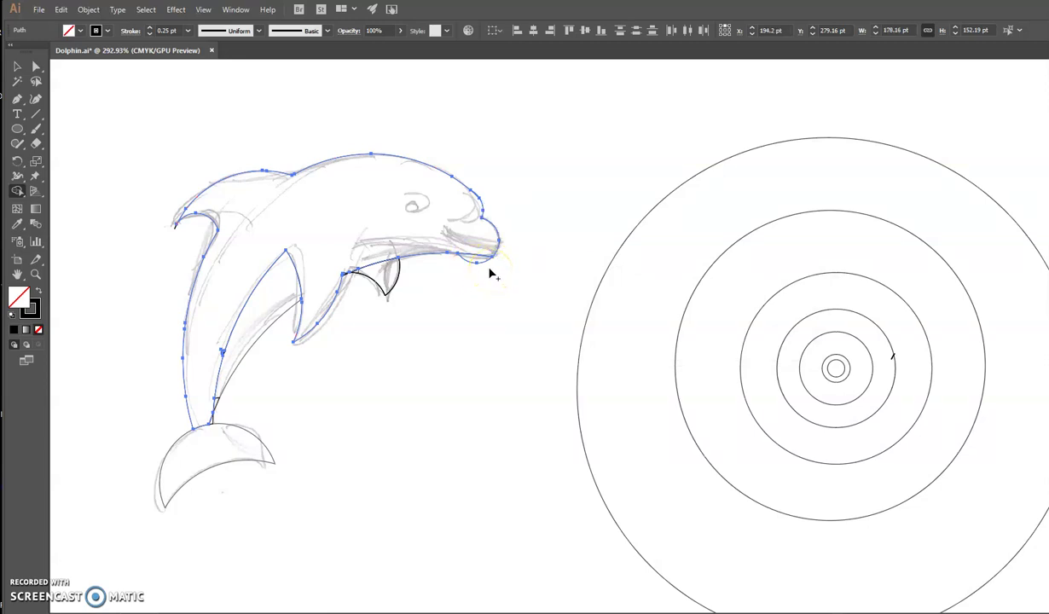
pyautogui.moveTo(471, 235)
pyautogui.mouseDown()
pyautogui.moveTo(470, 261)
pyautogui.moveTo(492, 281)
pyautogui.moveTo(481, 357)
pyautogui.moveTo(475, 345)
pyautogui.moveTo(324, 299)
pyautogui.moveTo(381, 220)
pyautogui.moveTo(427, 219)
pyautogui.mouseUp()
# Step: Place the smallest golden-ratio circle at the dolphin's eye and divide its proportional width by 1.618
pyautogui.click(17, 66)
pyautogui.press('l')
pyautogui.moveTo(837, 369)
pyautogui.mouseDown()
pyautogui.moveTo(847, 379)
pyautogui.moveTo(432, 206)
pyautogui.mouseUp()
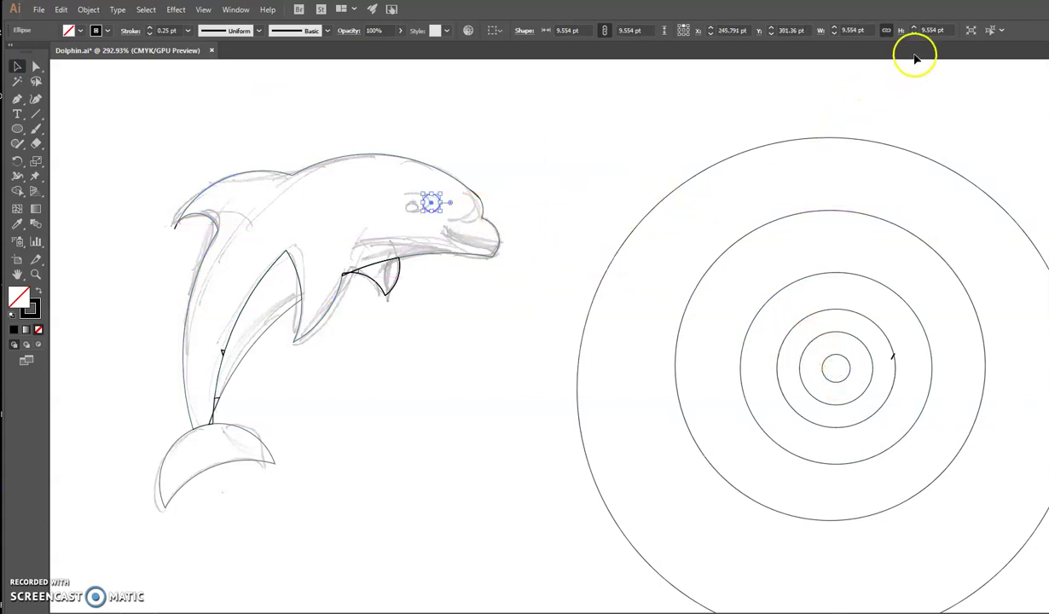
pyautogui.click(868, 30)
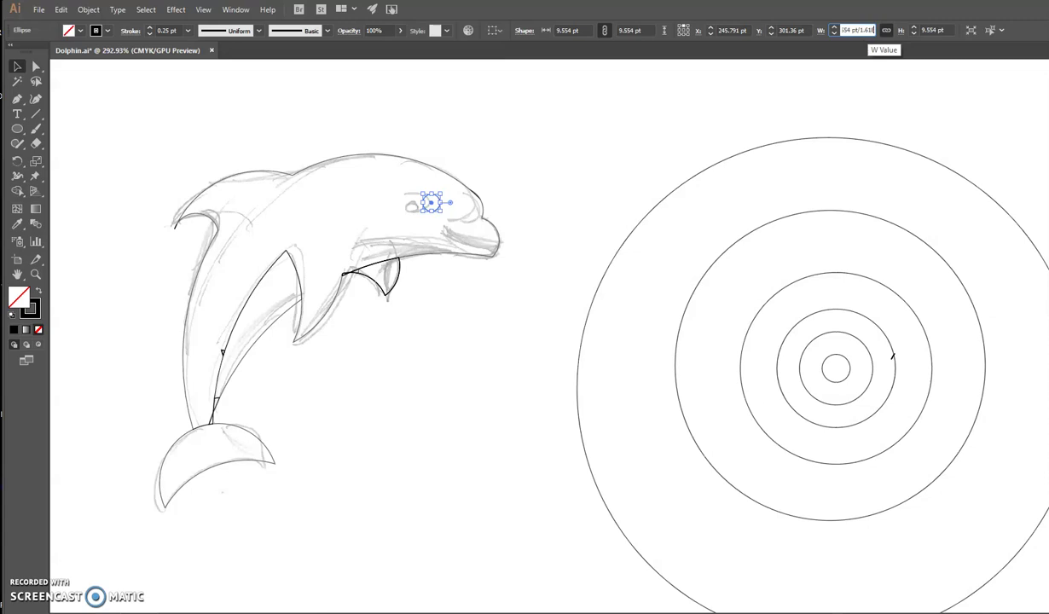
pyautogui.write('/1.618')
pyautogui.press('Return')
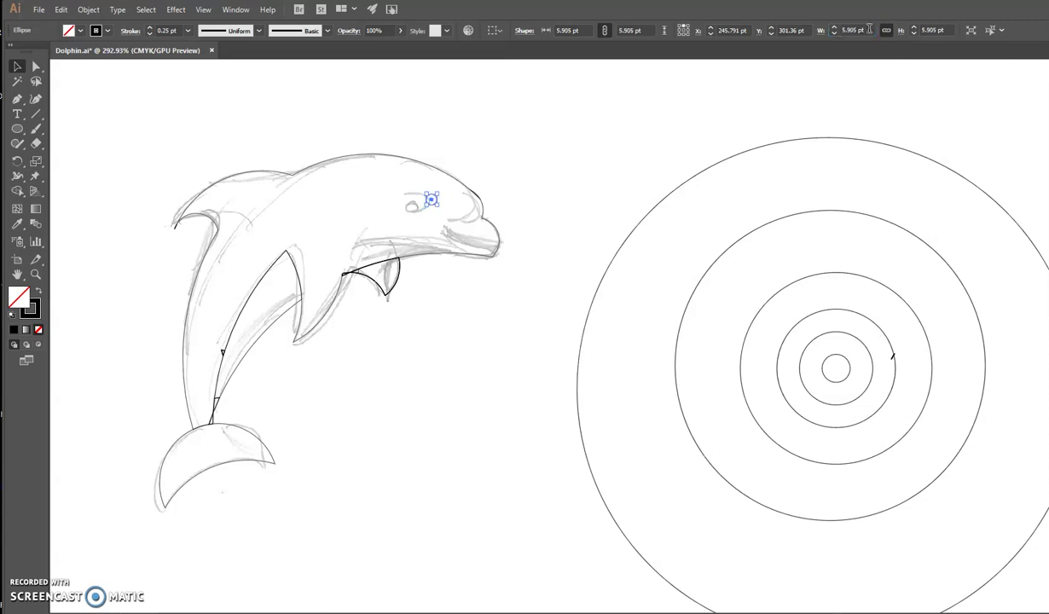
# Step: Fill the eye circle with black
pyautogui.click(81, 32)
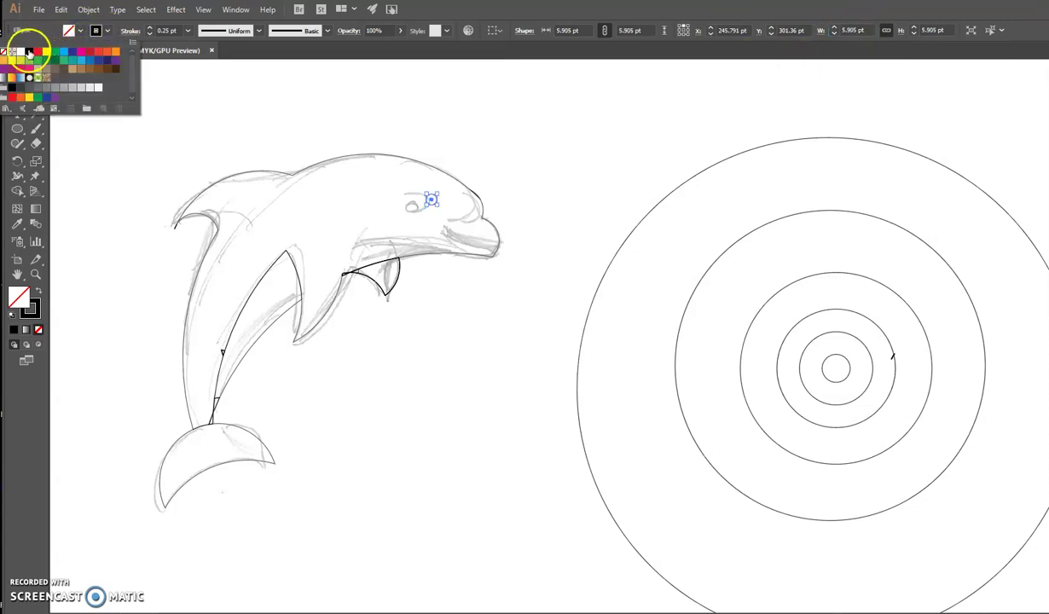
pyautogui.click(29, 51)
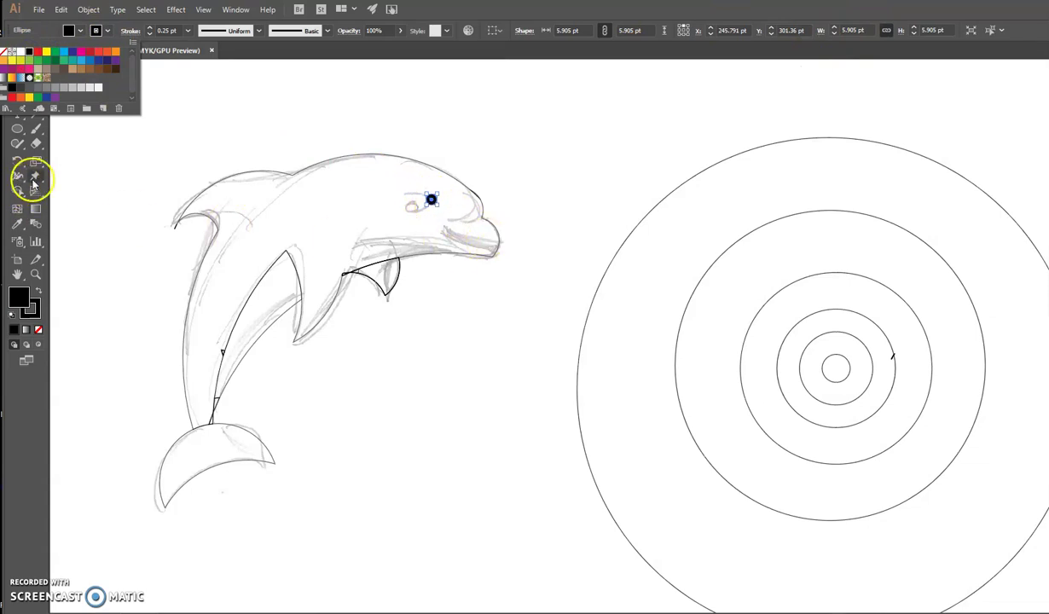
pyautogui.click(77, 152)
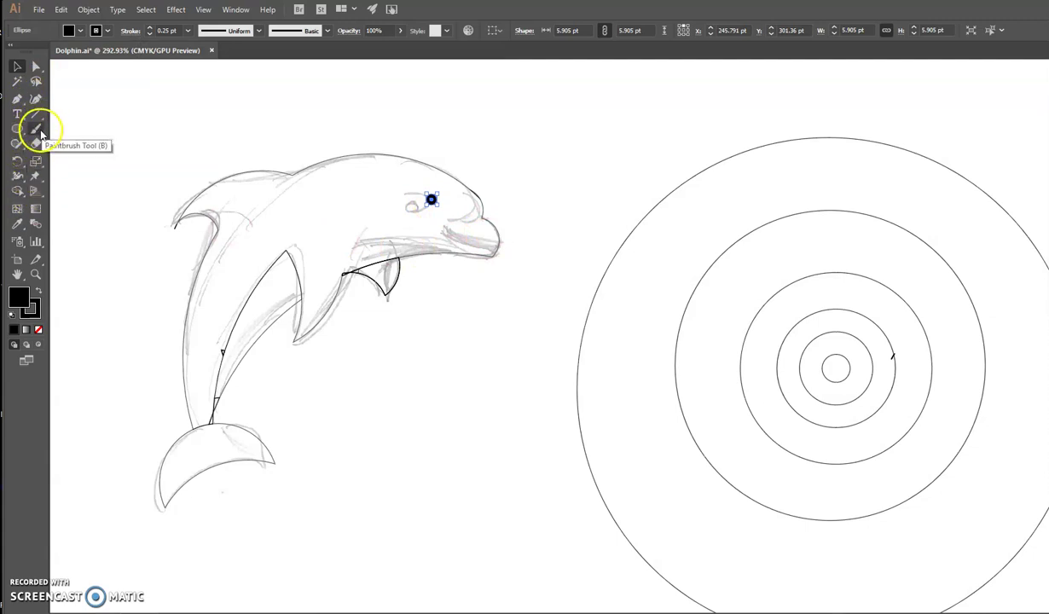
# Step: Draw a thin black wedge for the mouth with the Pen tool, running from the beak tip back along the sketched mouth line
pyautogui.click(17, 99)
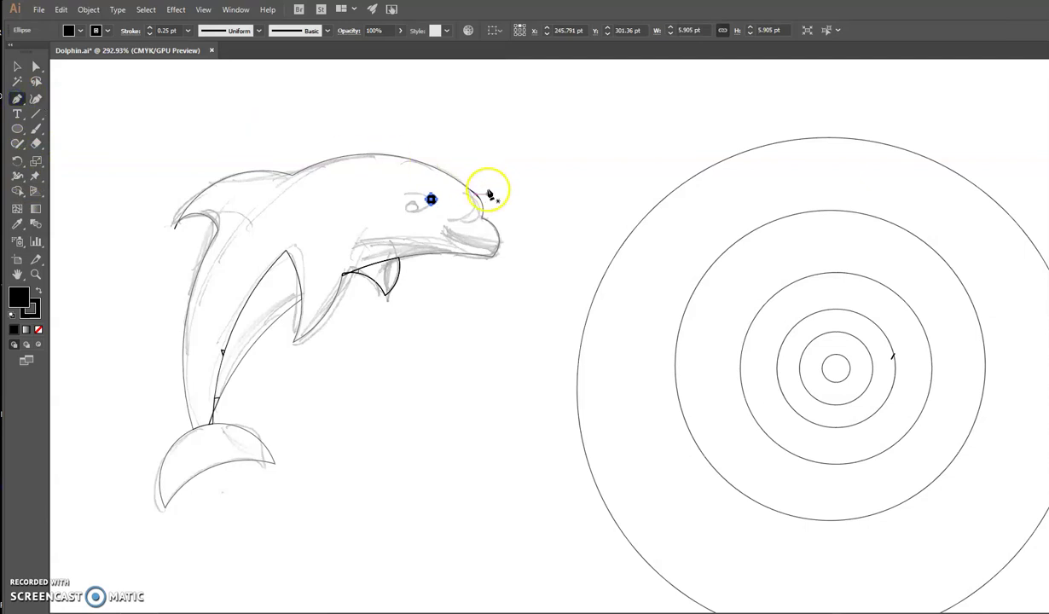
pyautogui.click(496, 249)
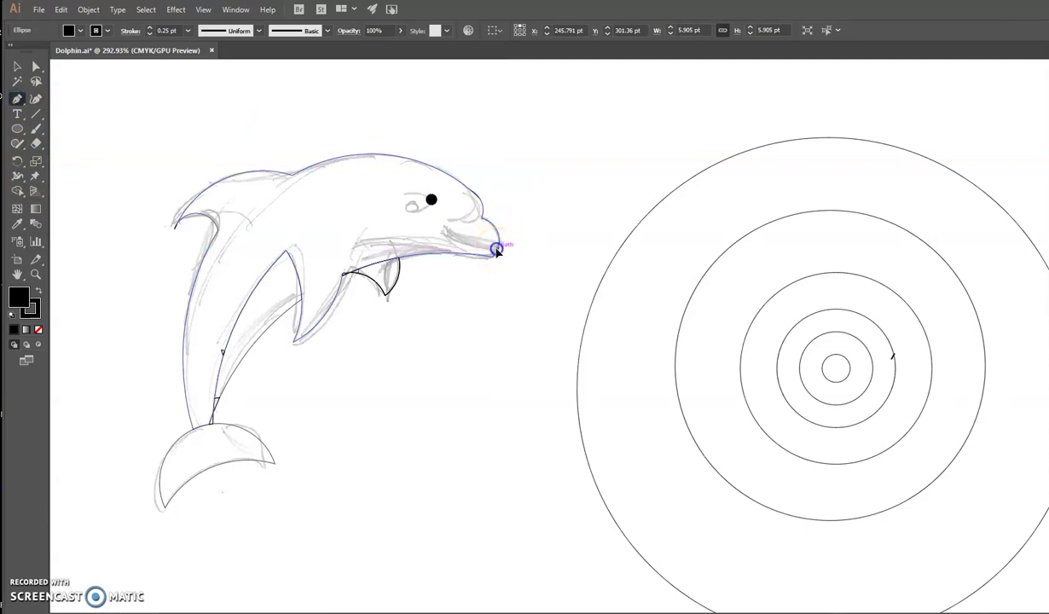
pyautogui.click(441, 231)
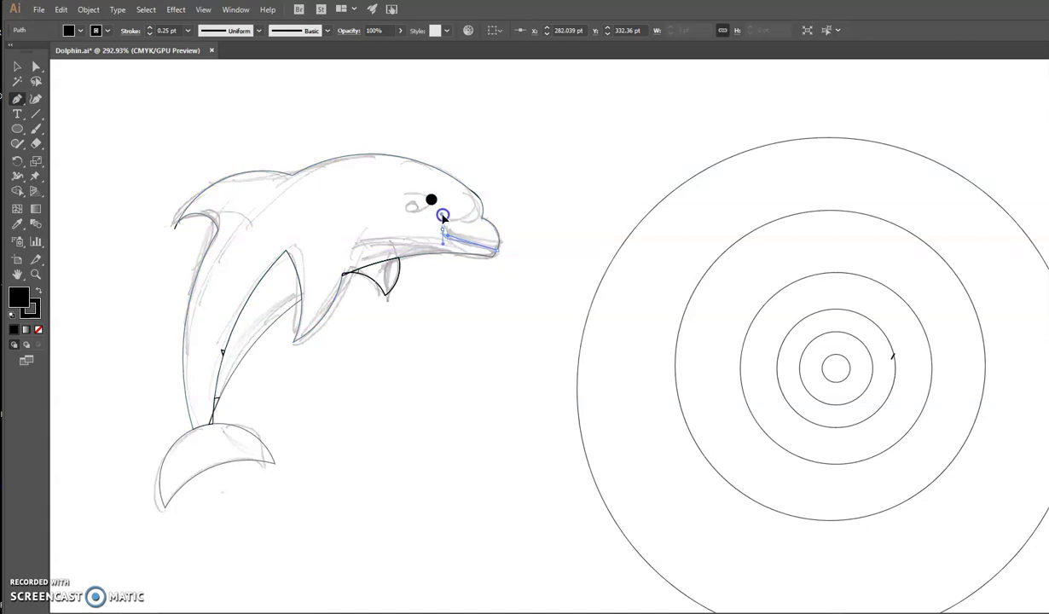
pyautogui.moveTo(443, 216); pyautogui.dragTo(494, 238)
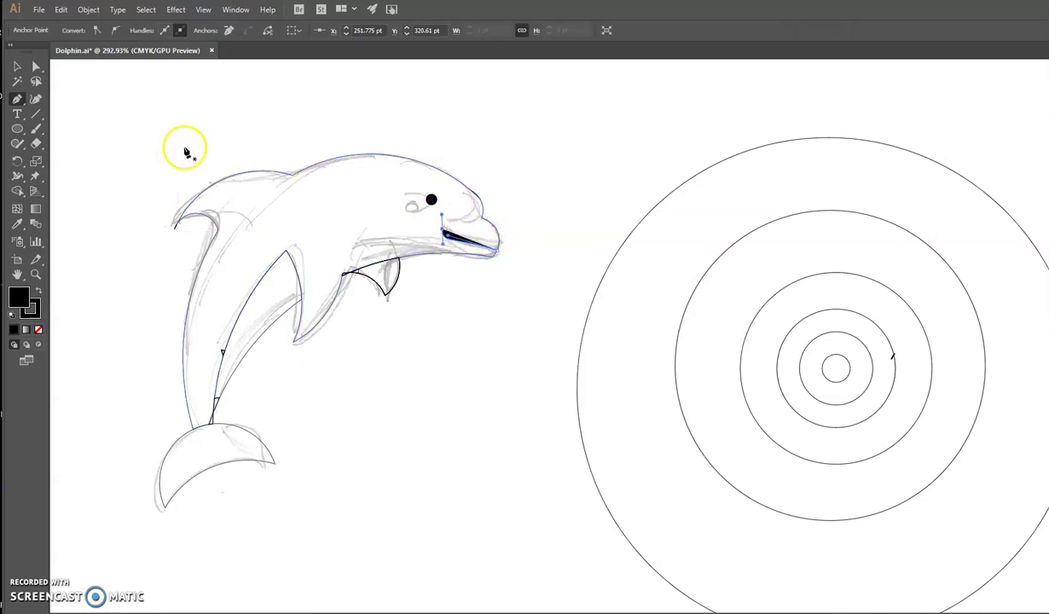
pyautogui.click(17, 66)
# Step: Fill the dolphin's main body shape with the gray swatch C=0 M=0 Y=0 K=40
pyautogui.click(323, 169)
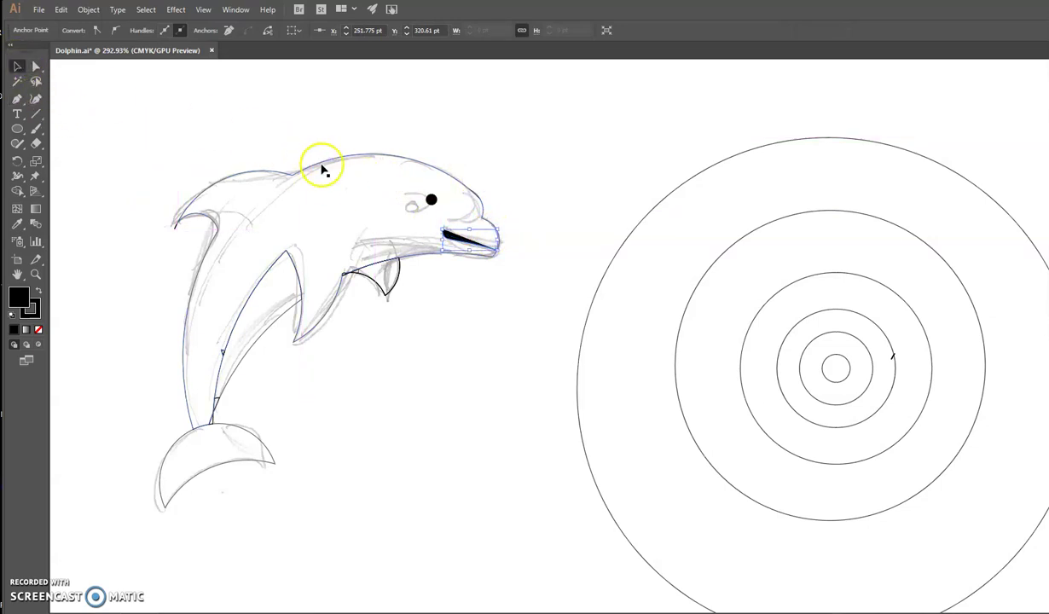
pyautogui.click(323, 169)
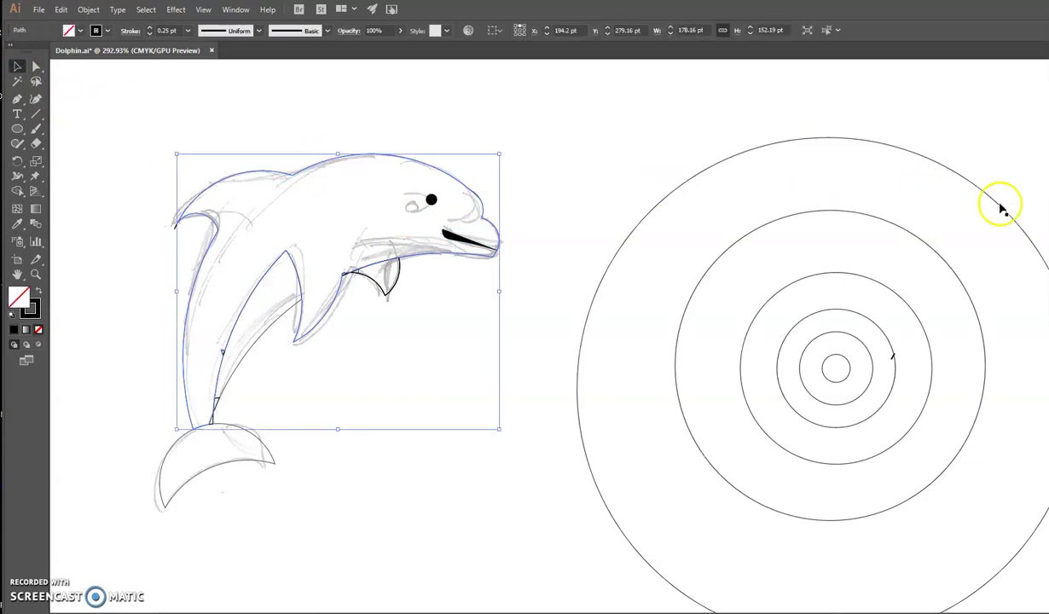
pyautogui.press('F5')
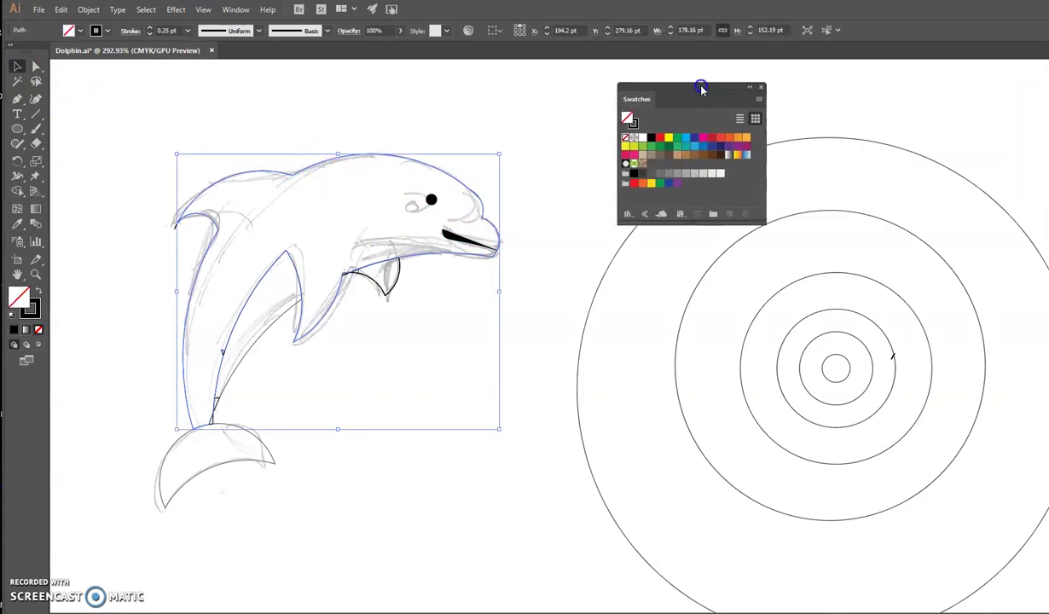
pyautogui.click(698, 128)
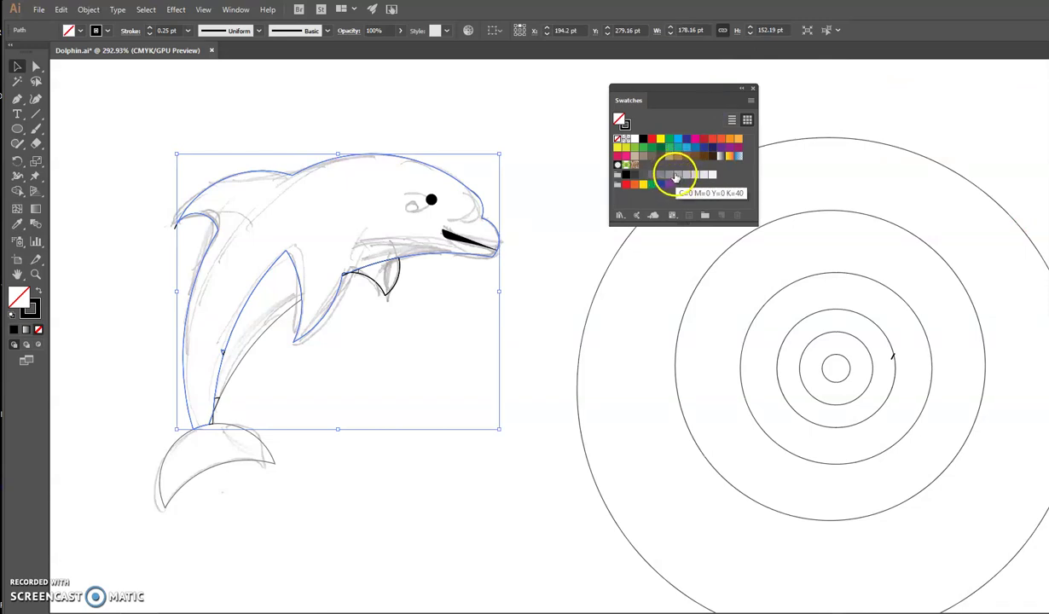
pyautogui.click(676, 178)
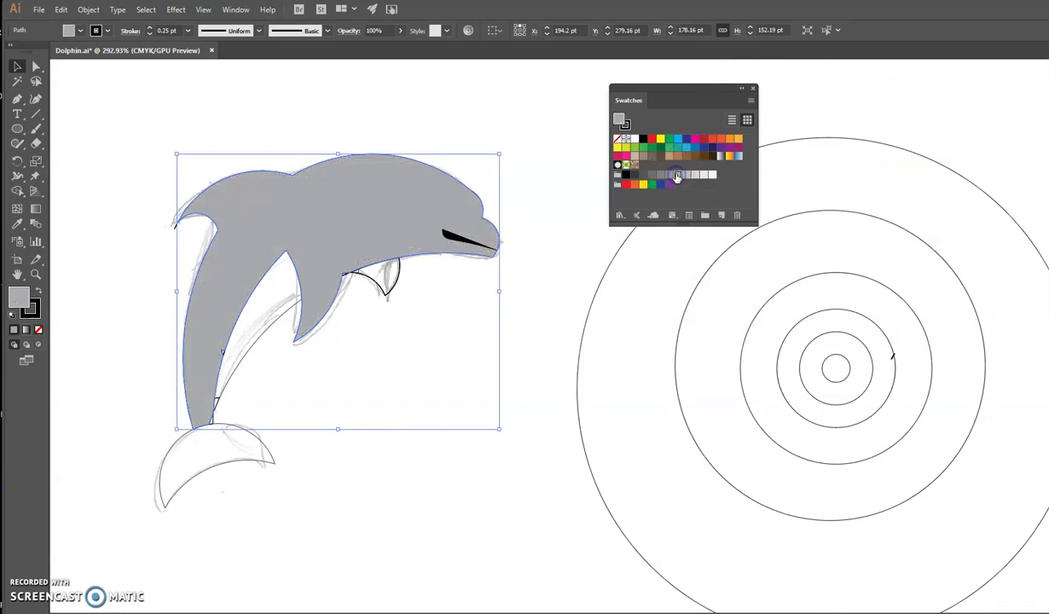
# Step: Fill the belly, tail fluke and small flipper shapes with a darker gray swatch than the body
pyautogui.click(272, 300)
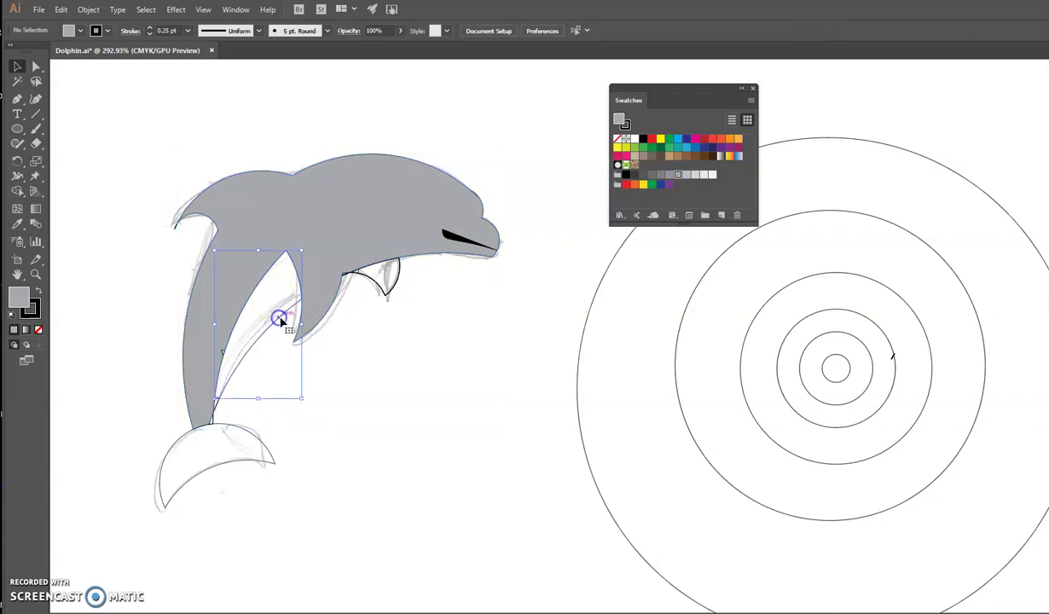
pyautogui.click(662, 176)
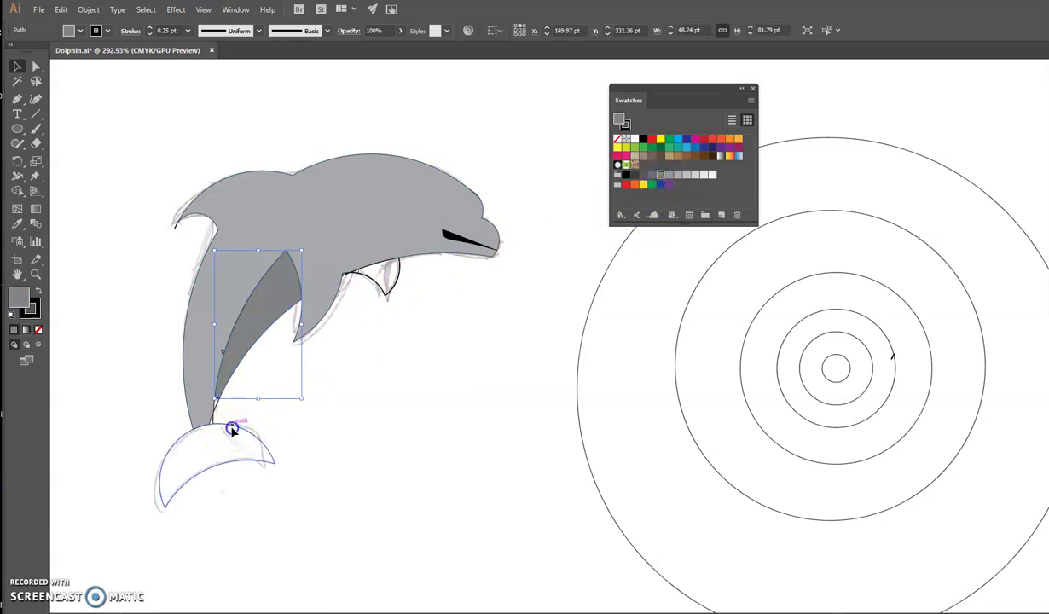
pyautogui.click(231, 426)
pyautogui.click(662, 177)
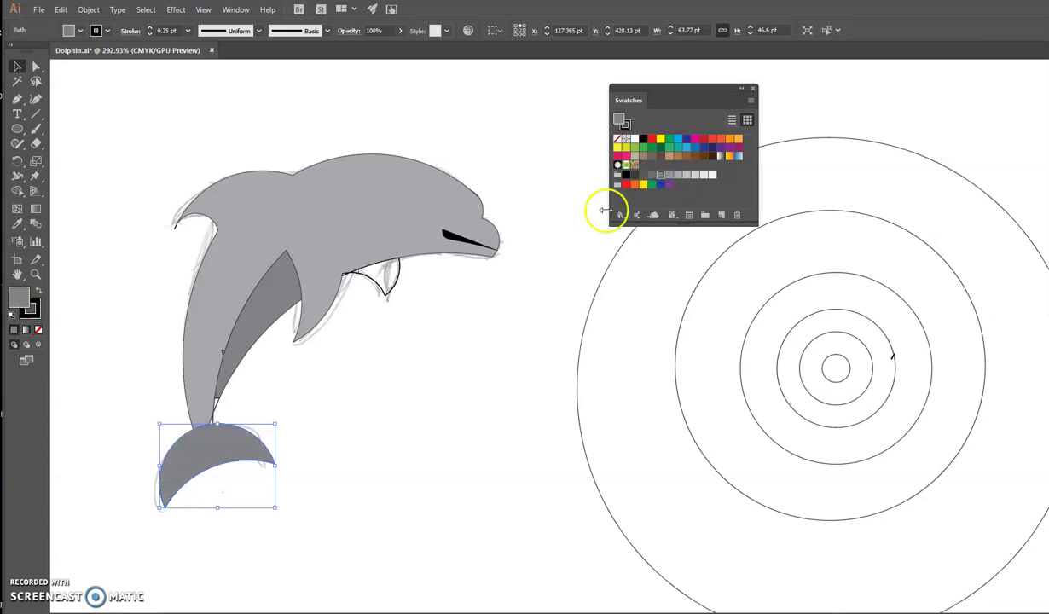
pyautogui.click(385, 287)
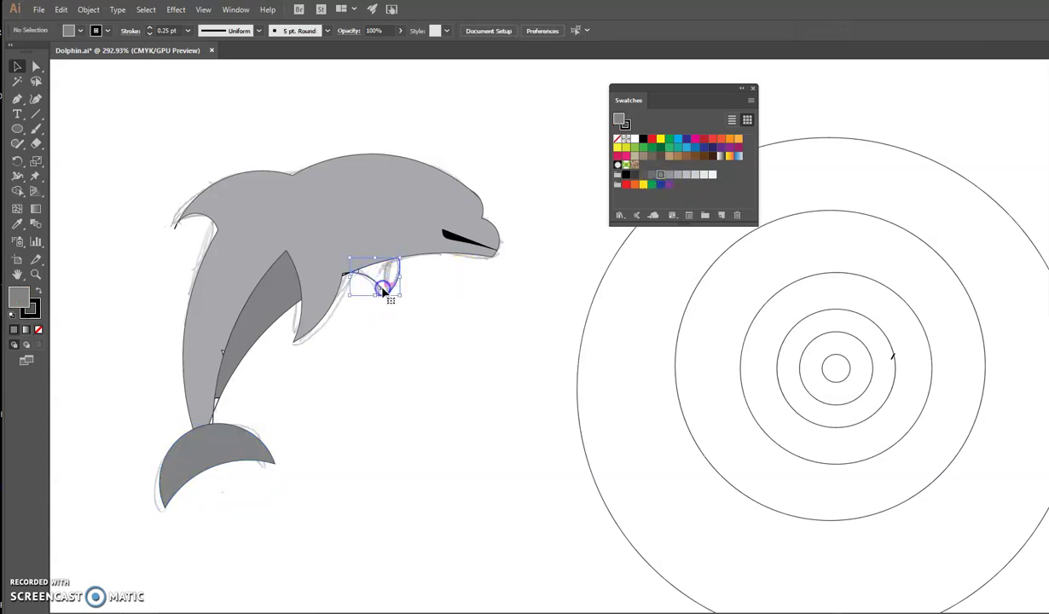
pyautogui.click(661, 176)
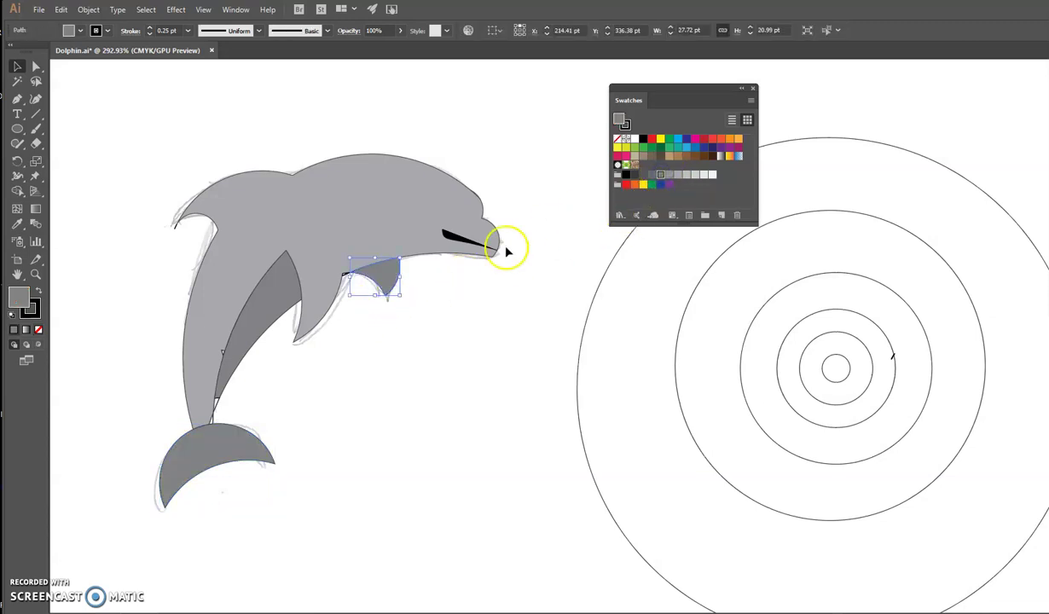
# Step: Shift the body aside to uncover the eye circle, move the eye outside the dolphin above the snout, and return the body to its place
pyautogui.click(450, 210)
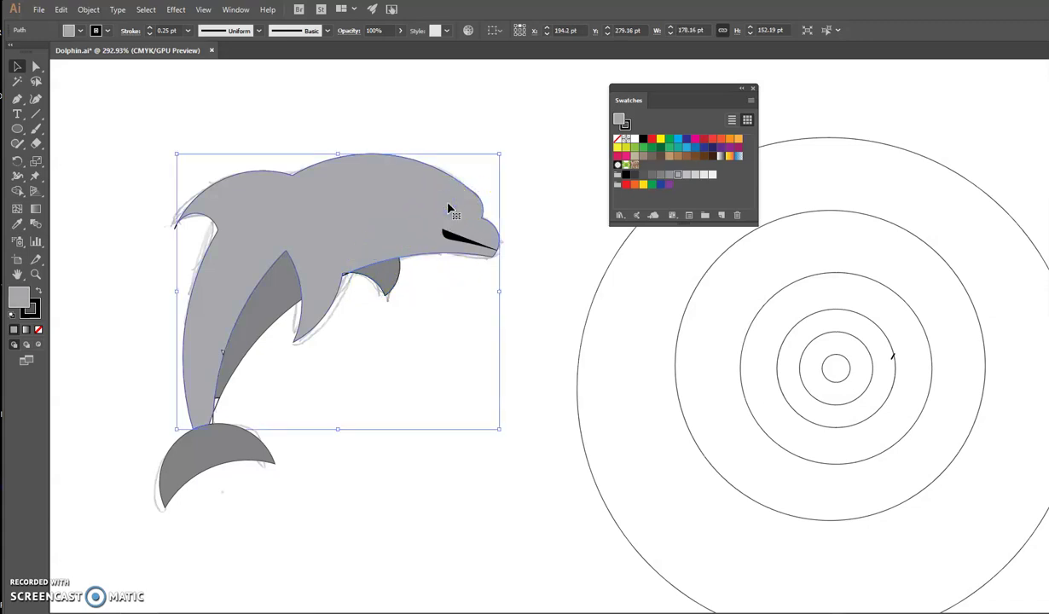
pyautogui.click(451, 210)
pyautogui.click(449, 209)
pyautogui.click(451, 212)
pyautogui.click(451, 211)
pyautogui.click(476, 229)
pyautogui.click(447, 210)
pyautogui.click(451, 211)
pyautogui.moveTo(445, 216); pyautogui.dragTo(371, 234)
pyautogui.click(422, 213)
pyautogui.moveTo(433, 203); pyautogui.dragTo(525, 148)
pyautogui.moveTo(386, 222); pyautogui.dragTo(452, 208)
pyautogui.press('Right')
pyautogui.press('Right')
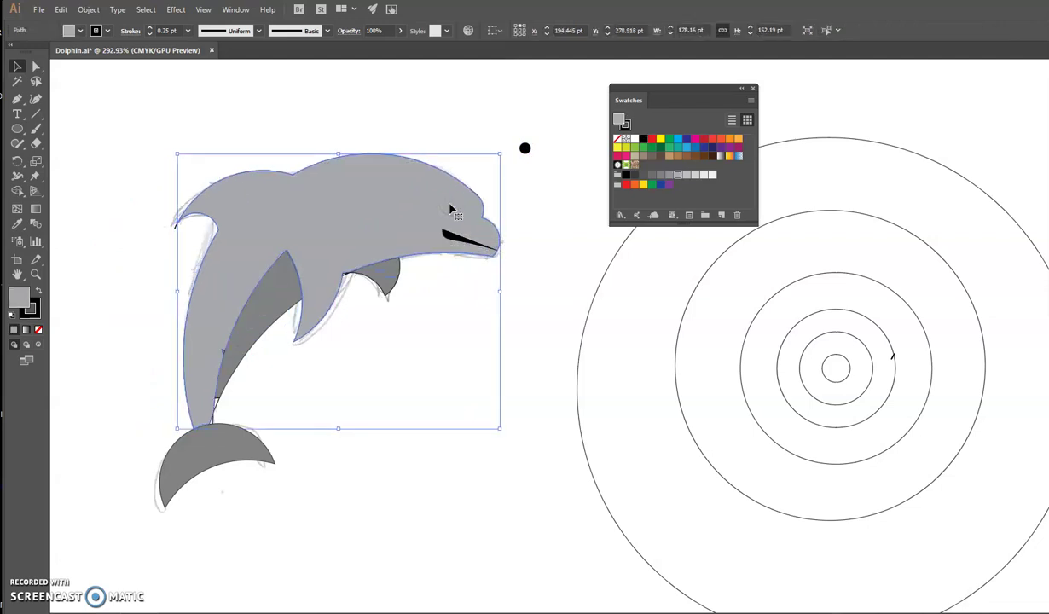
# Step: Bring the black eye circle to the front of the stacking order and place it on the dolphin's head above the mouth
pyautogui.click(525, 149)
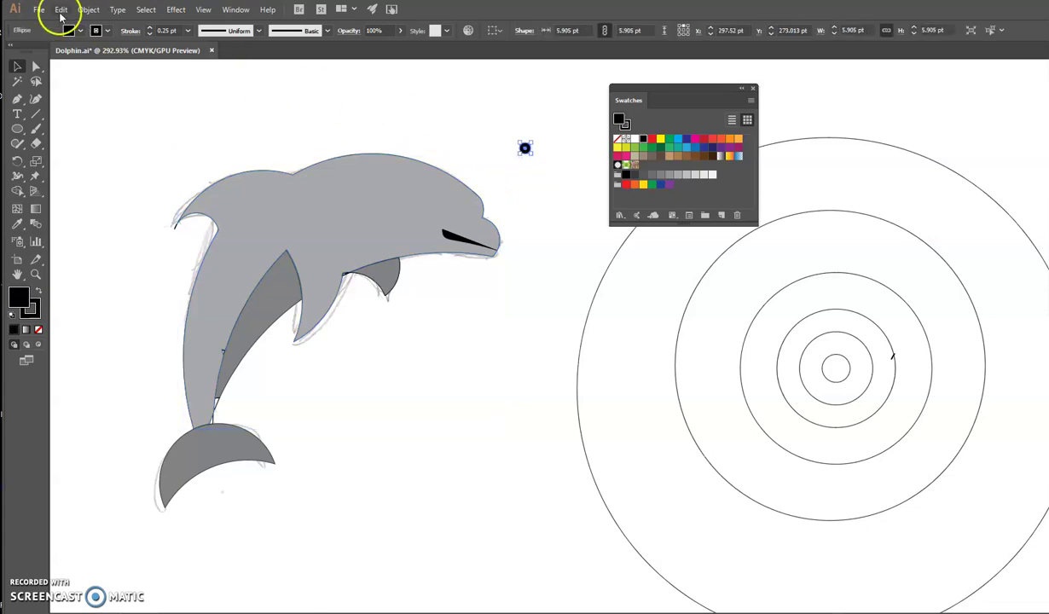
pyautogui.click(85, 12)
pyautogui.moveTo(106, 38)
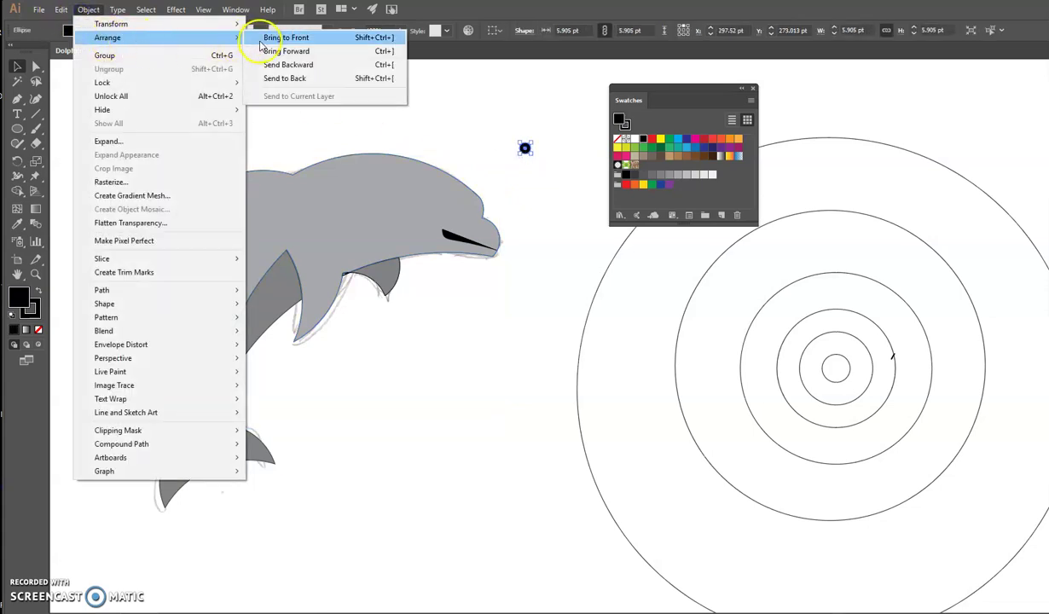
pyautogui.click(286, 38)
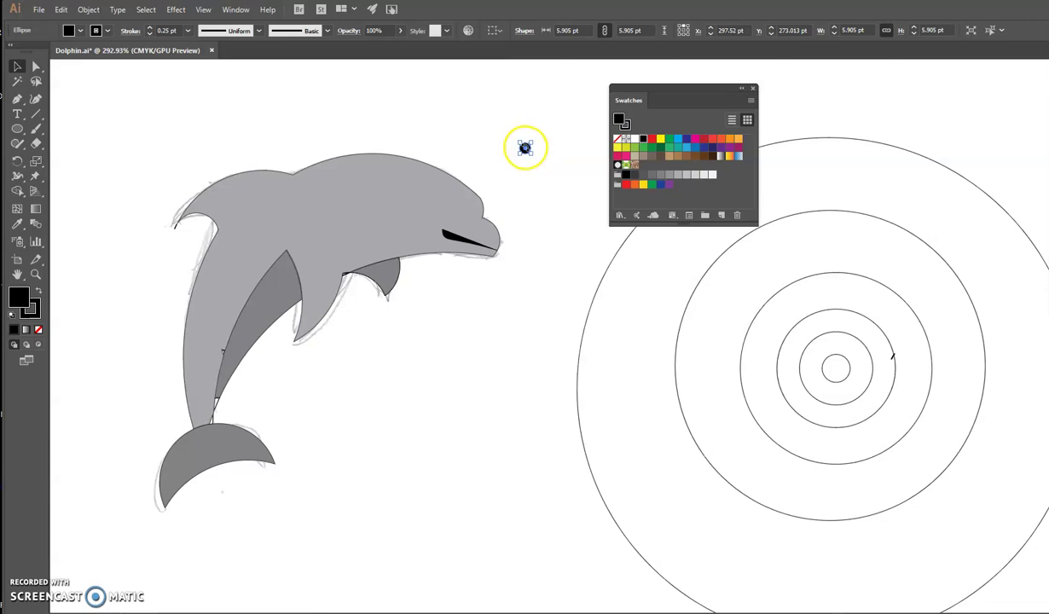
pyautogui.moveTo(524, 148)
pyautogui.mouseDown()
pyautogui.moveTo(436, 204)
pyautogui.moveTo(525, 150)
pyautogui.mouseUp()
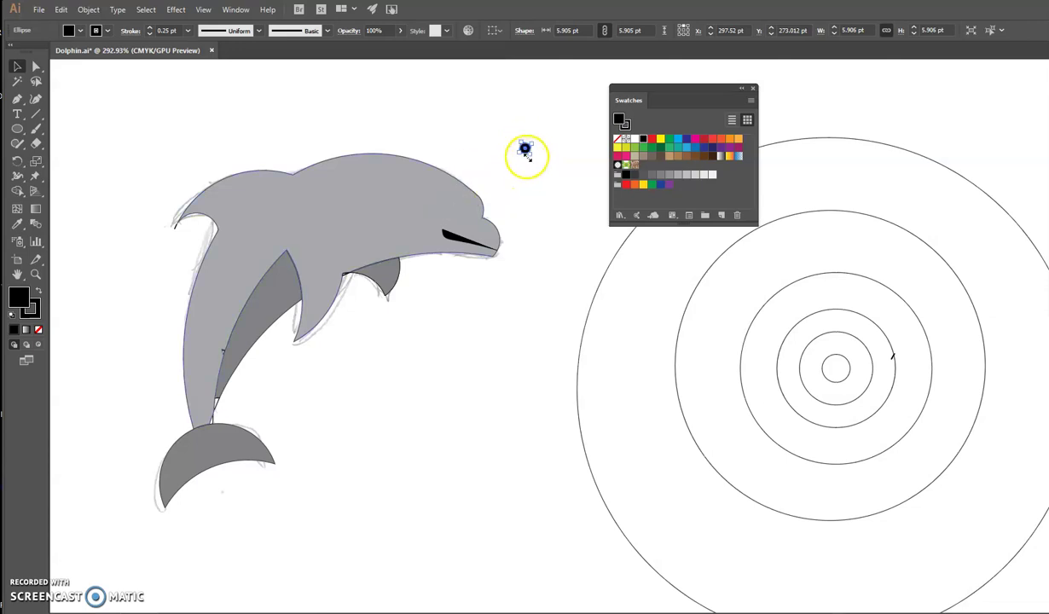
pyautogui.click(536, 115)
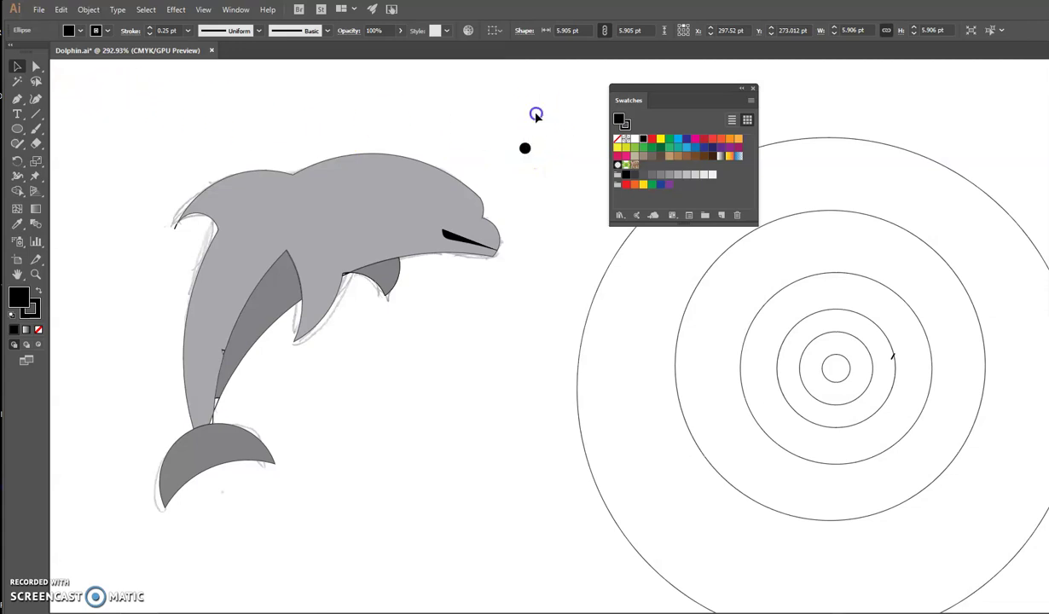
pyautogui.moveTo(525, 150); pyautogui.dragTo(445, 208)
pyautogui.click(533, 203)
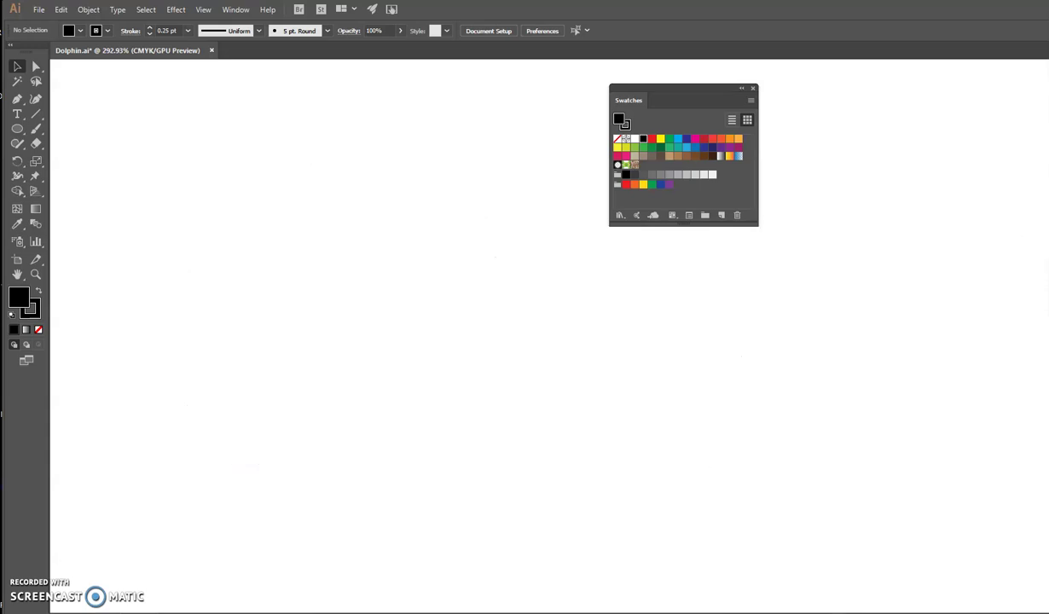
# Step: Move the Swatches panel clear of the artwork and show the finished dolphin and monkey examples in Outline mode
pyautogui.moveTo(741, 96); pyautogui.dragTo(970, 114)
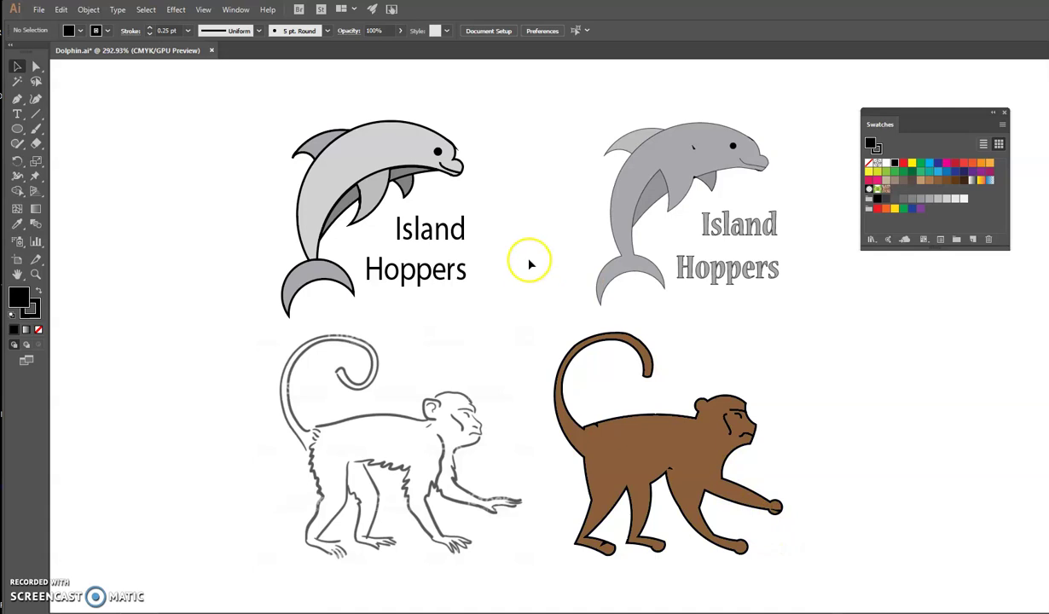
pyautogui.click(203, 10)
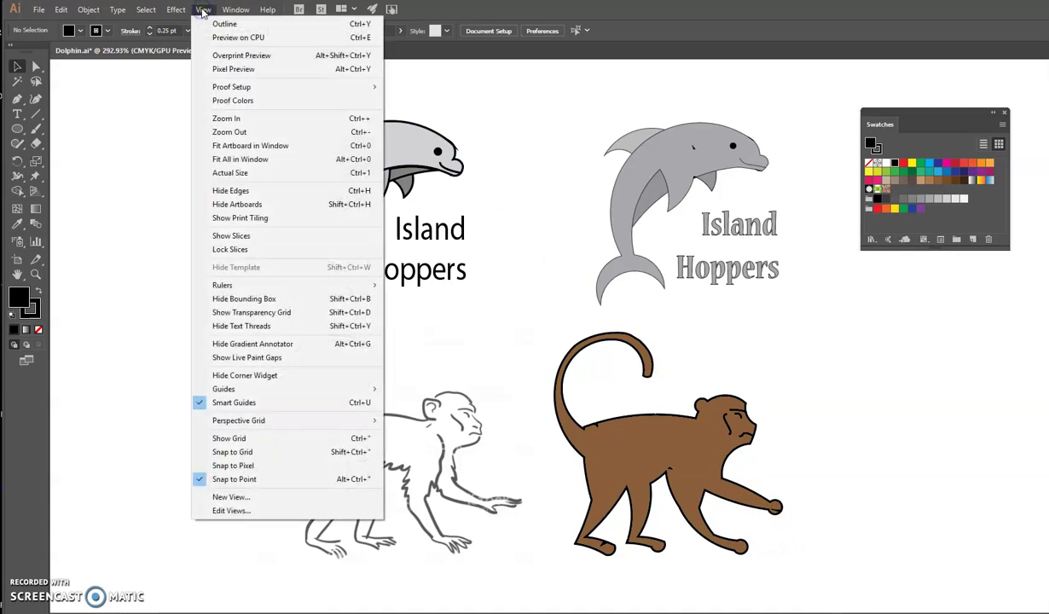
pyautogui.click(220, 24)
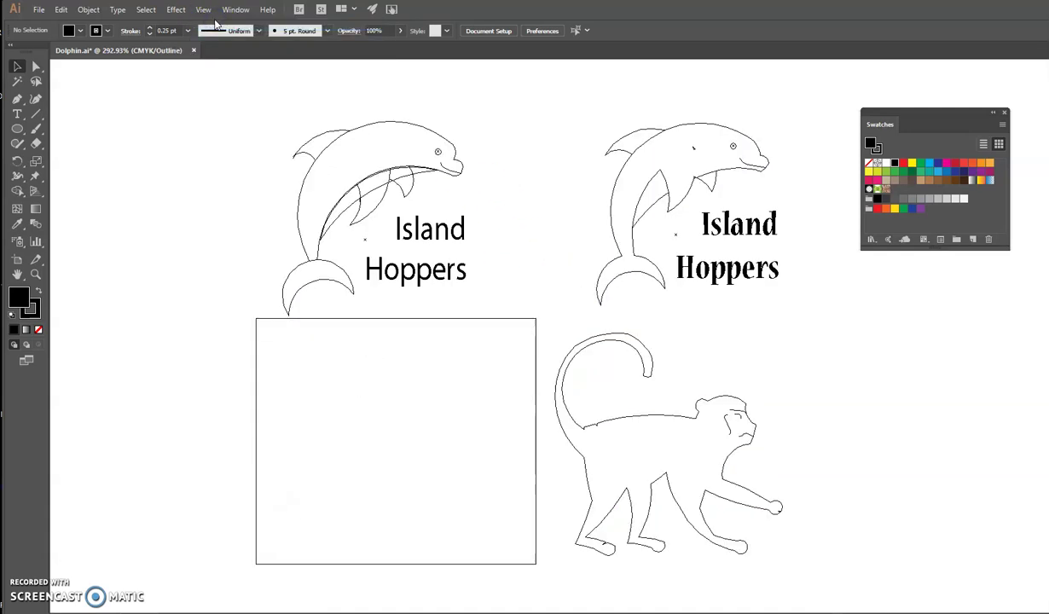